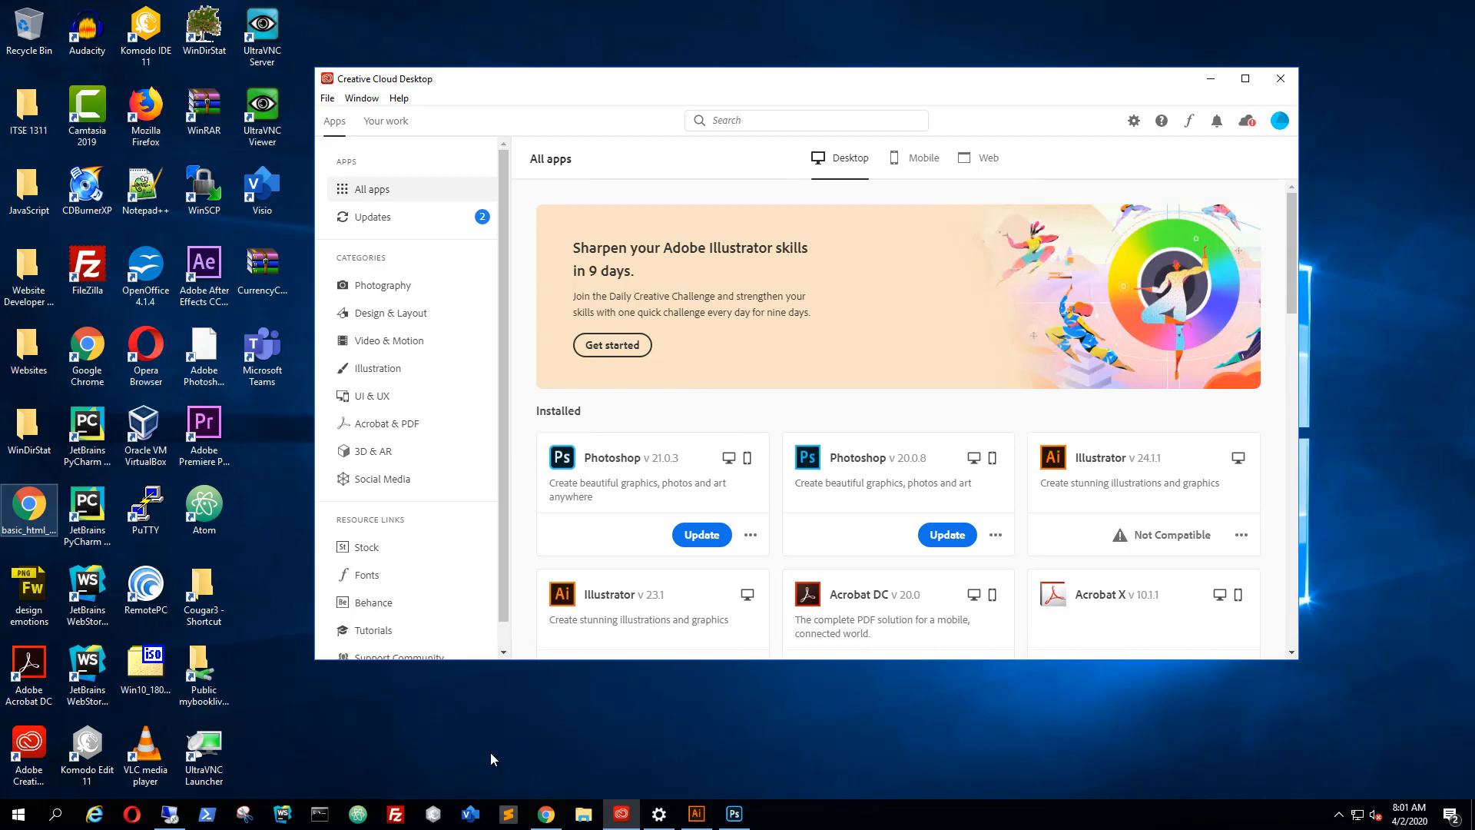
# Switch to Chrome, open the Google image results for ancient mexican designs, and copy the black bird motif image.
pyautogui.click(547, 816)
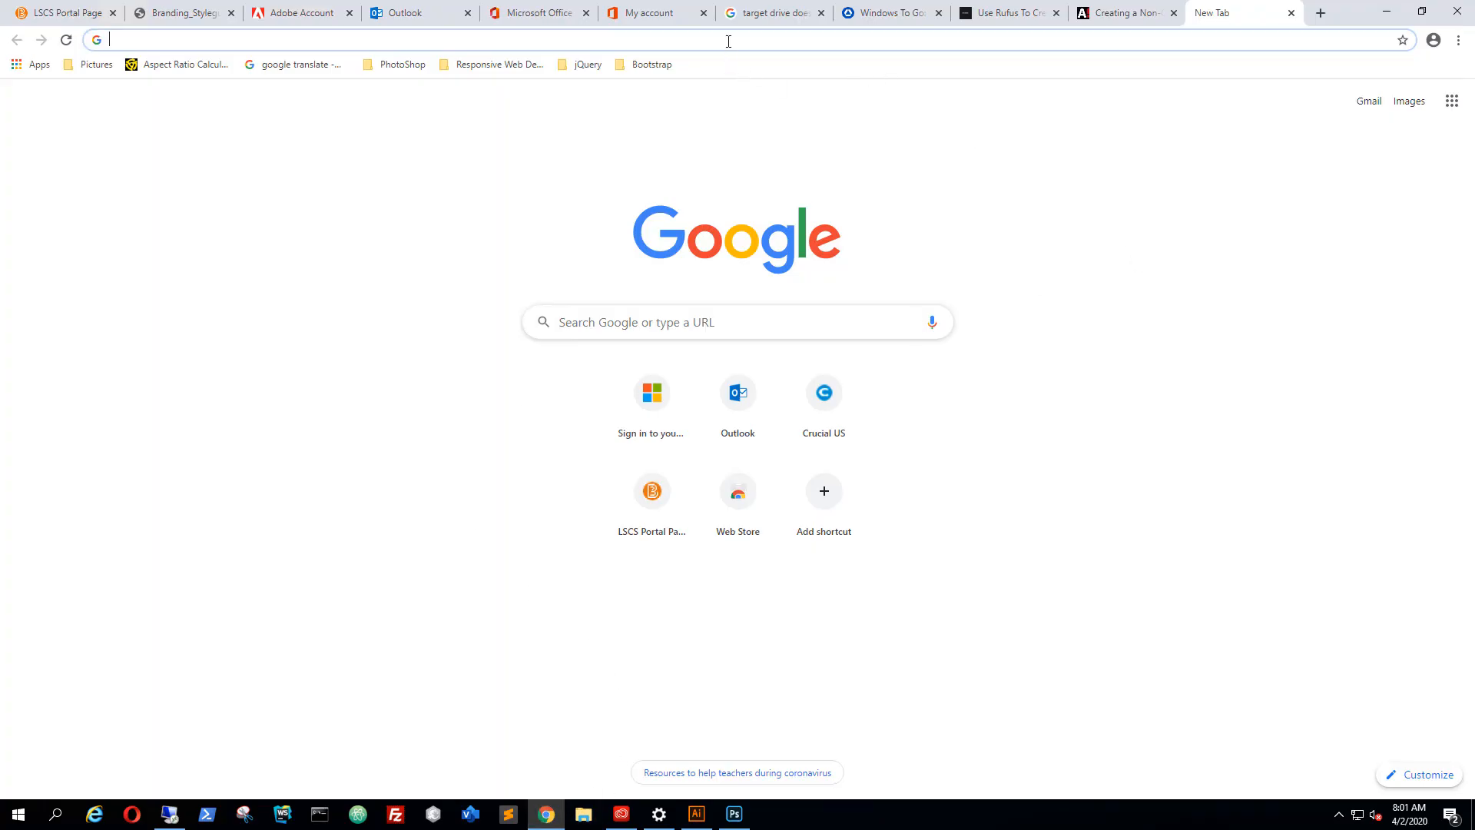
pyautogui.write('https://www.google.com/search?q=ancient+mexican+designs&safe=off&tbm=isch&tbo=u&source=univ&sa=X&ved=0ahUKEwj3x4uNwdnSAhVKqVQKHWg2B_AQsAQIHA&biw=1920&bih=946')
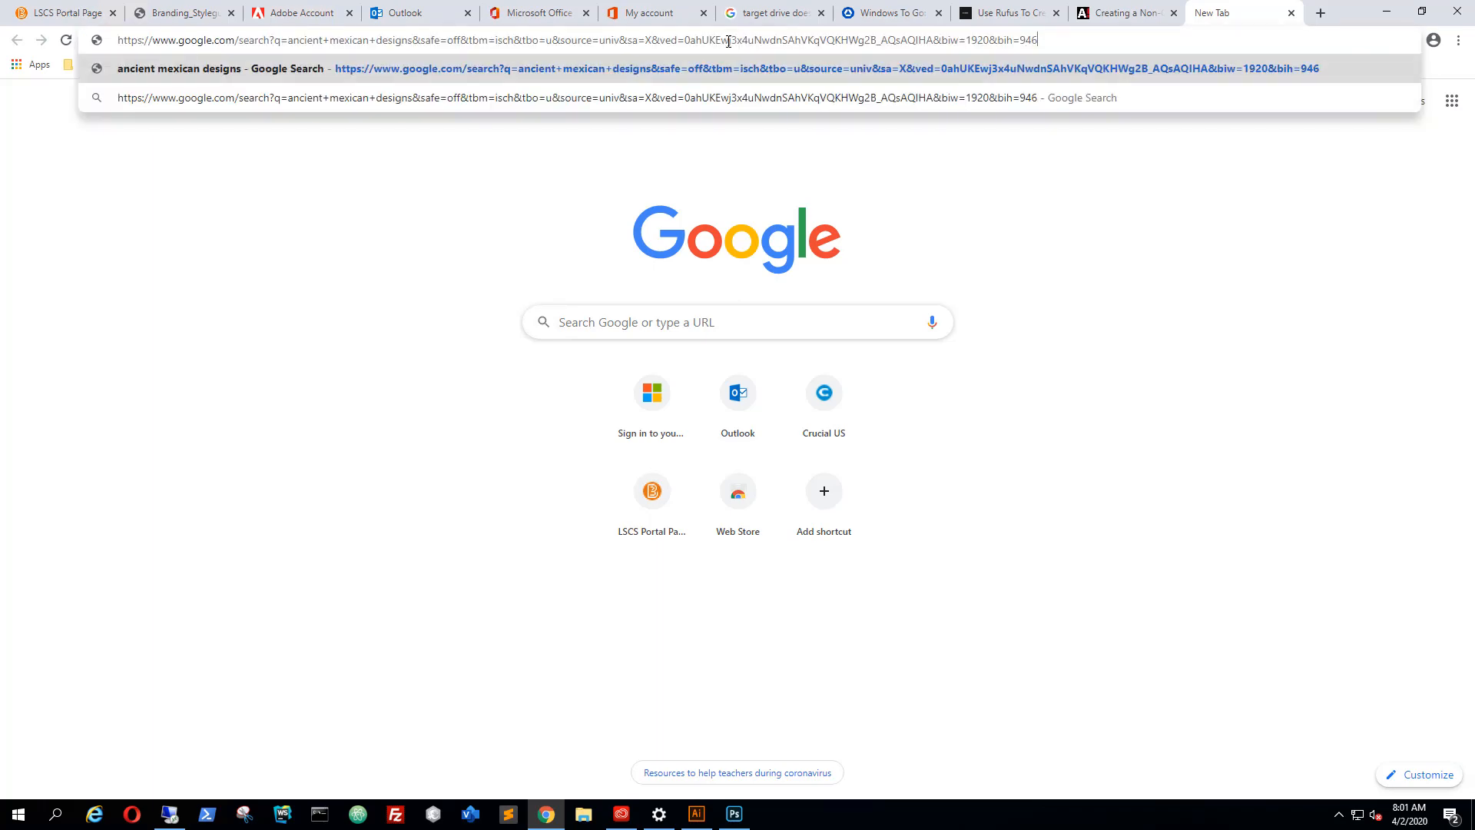
pyautogui.press('Return')
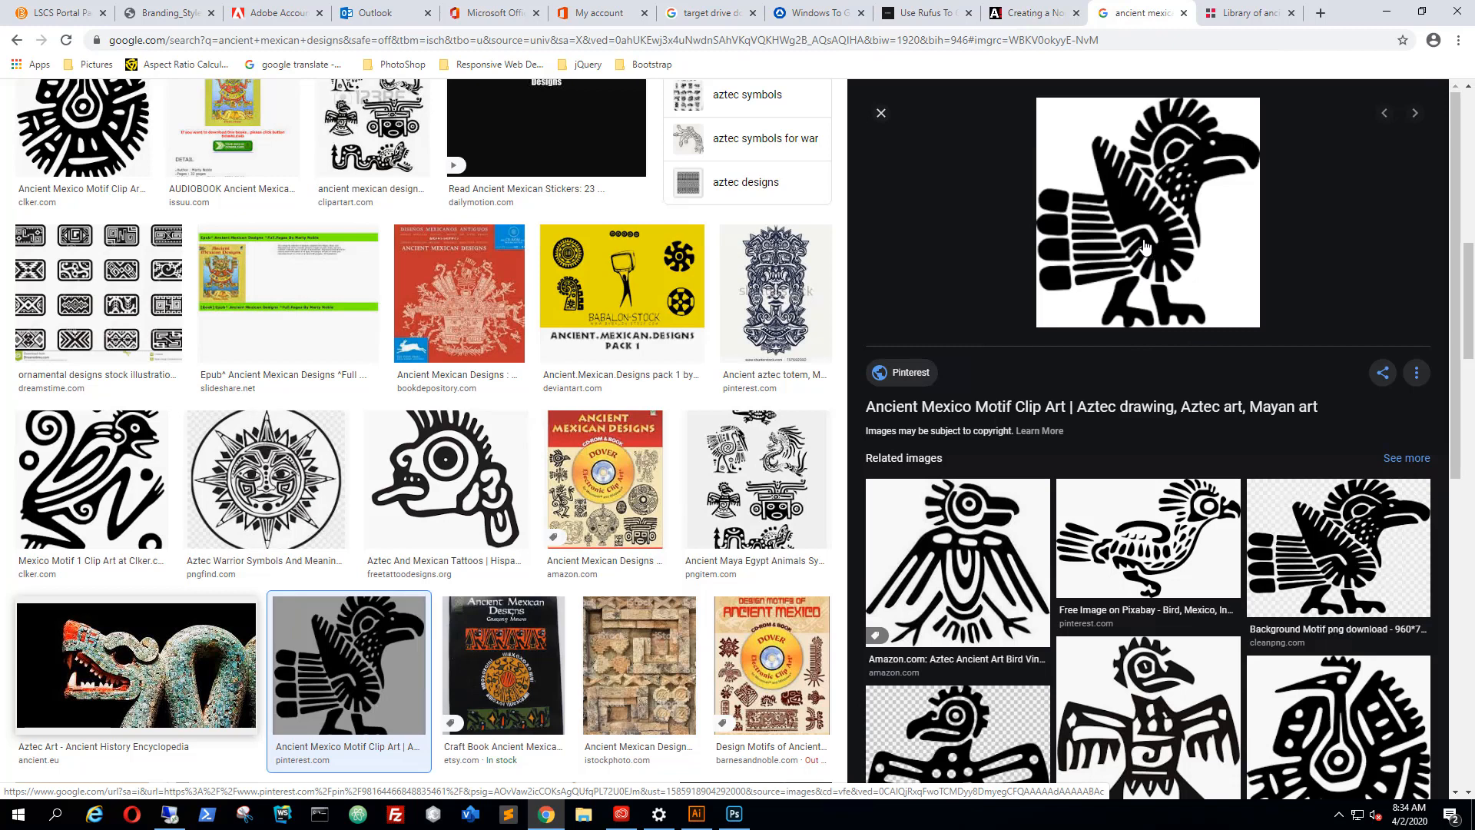
pyautogui.rightClick(1173, 245)
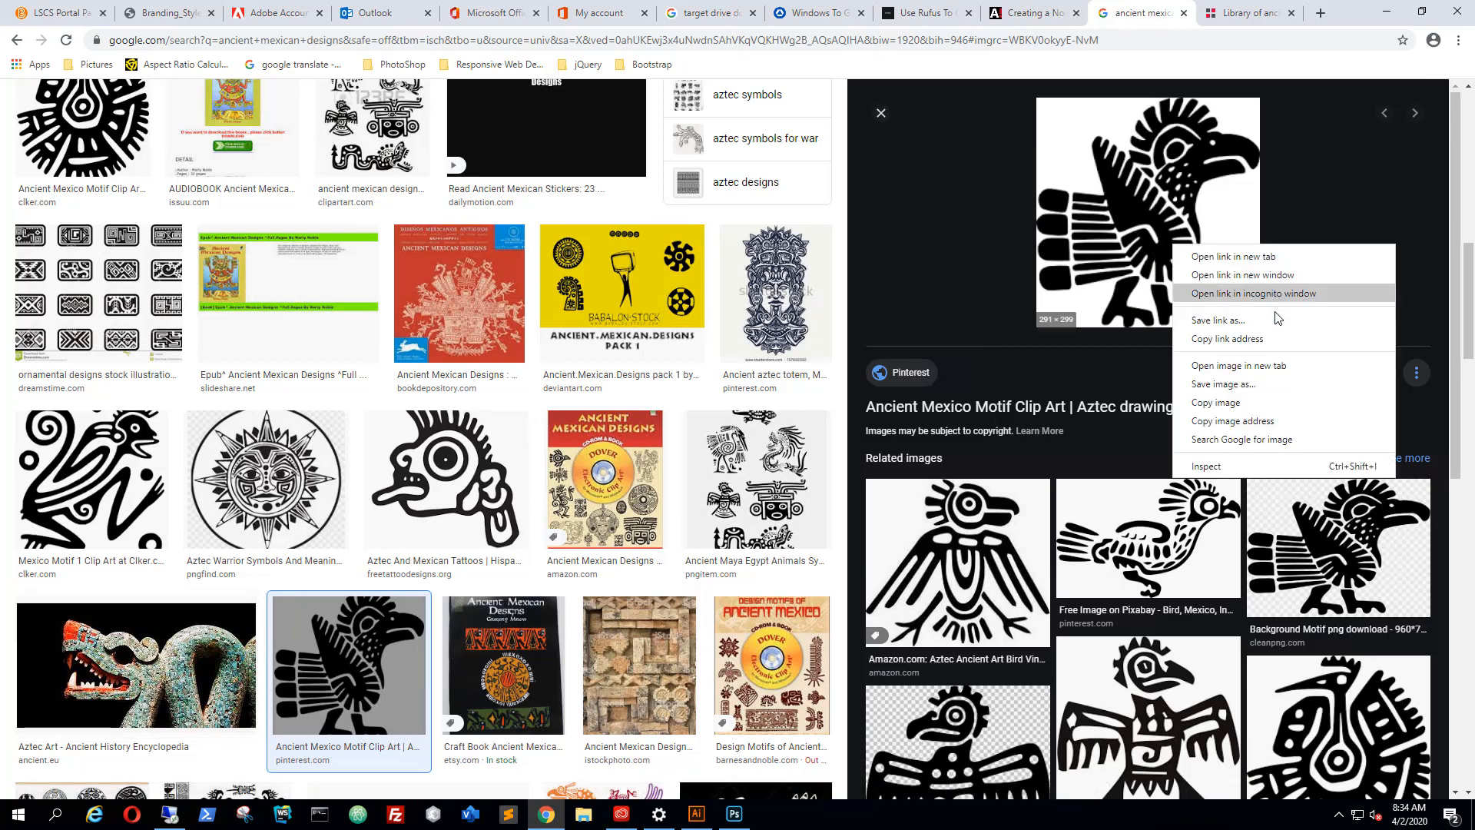
pyautogui.click(1251, 403)
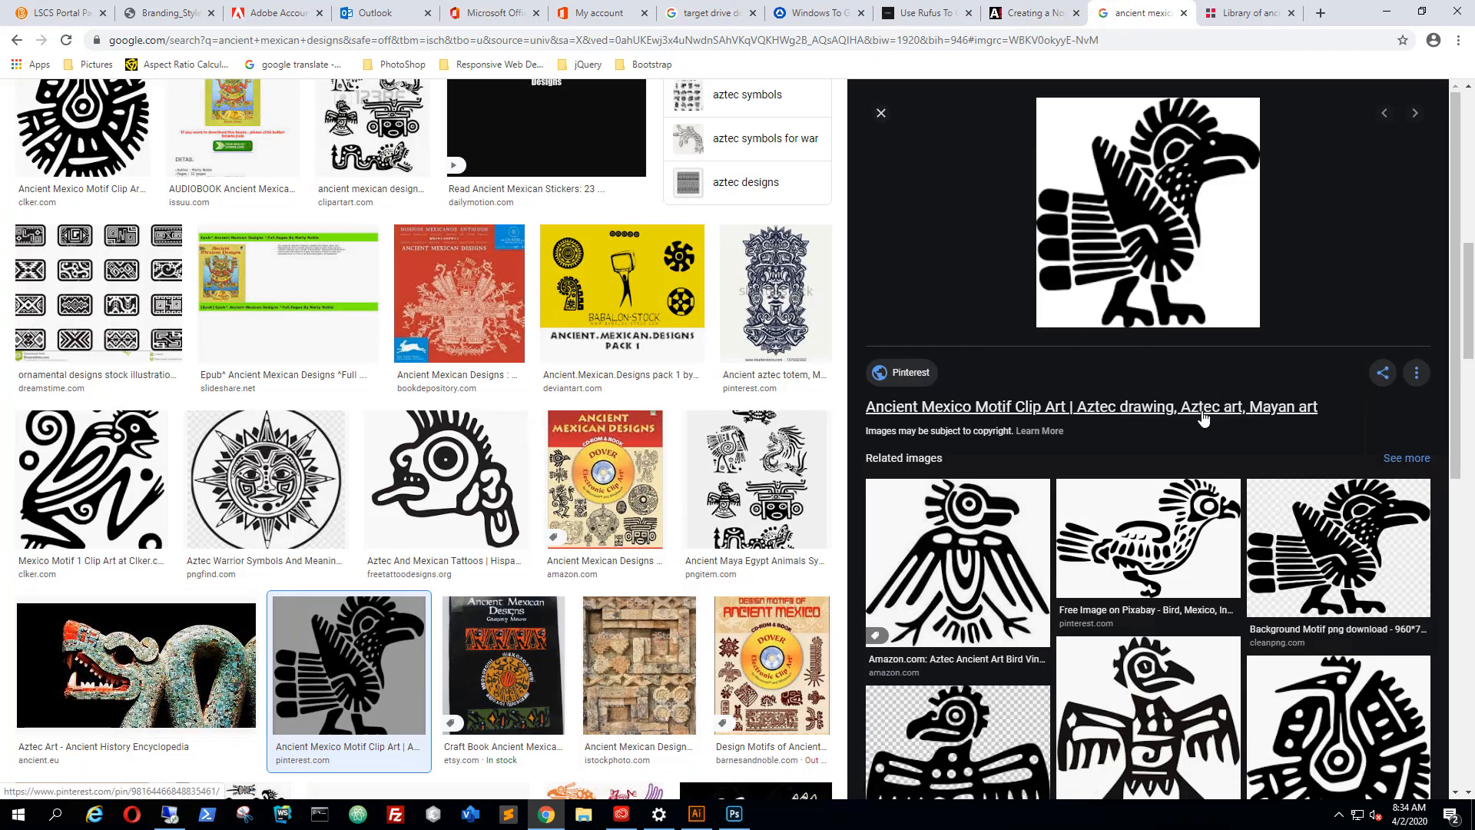
# Create a new Photoshop document from the Clipboard preset, 221 x 228 pixels at 72 ppi, in RGB Color, 16 bit, with transparent background.
pyautogui.click(732, 822)
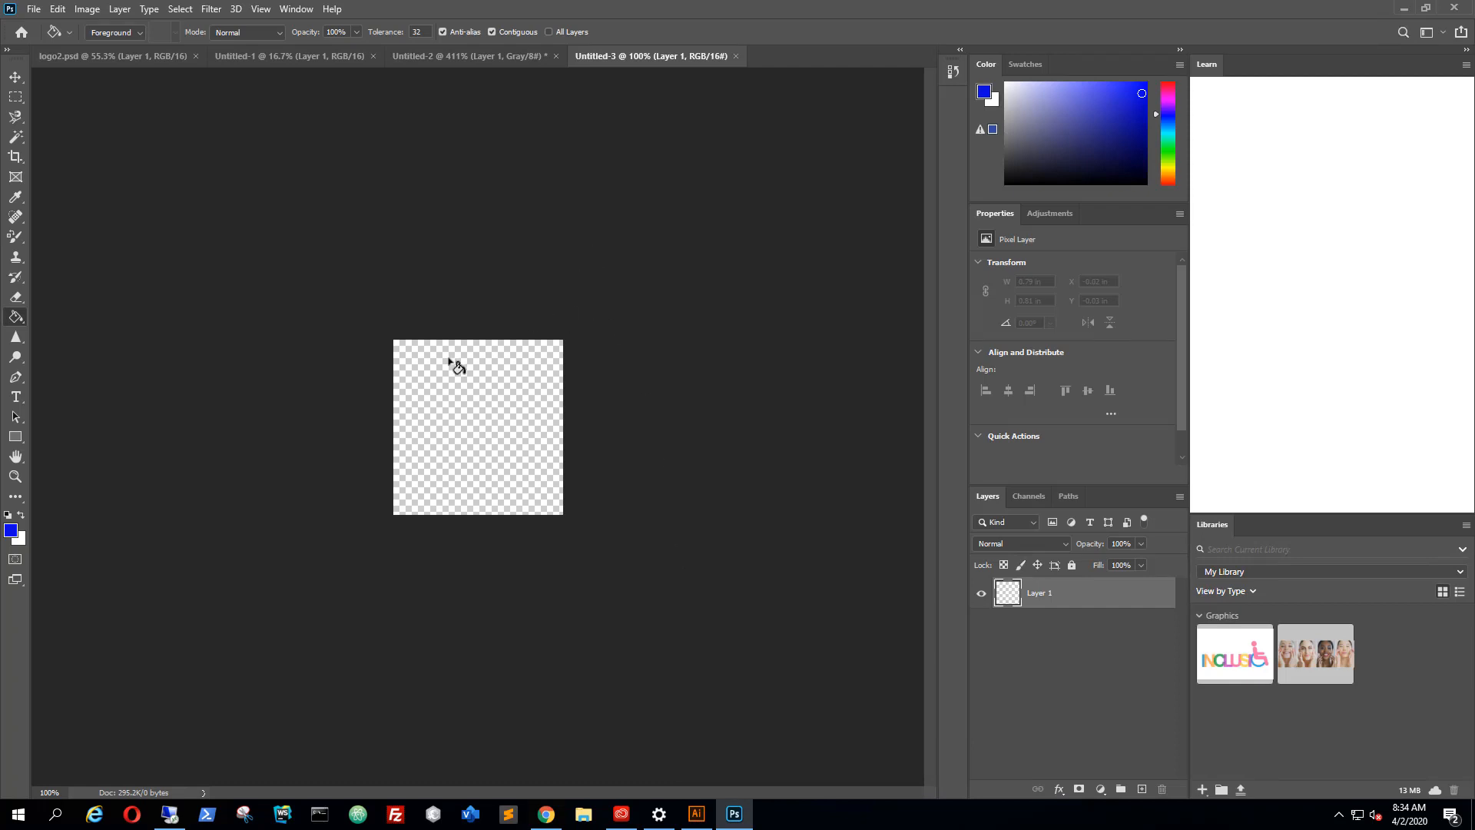
pyautogui.click(34, 9)
pyautogui.click(46, 26)
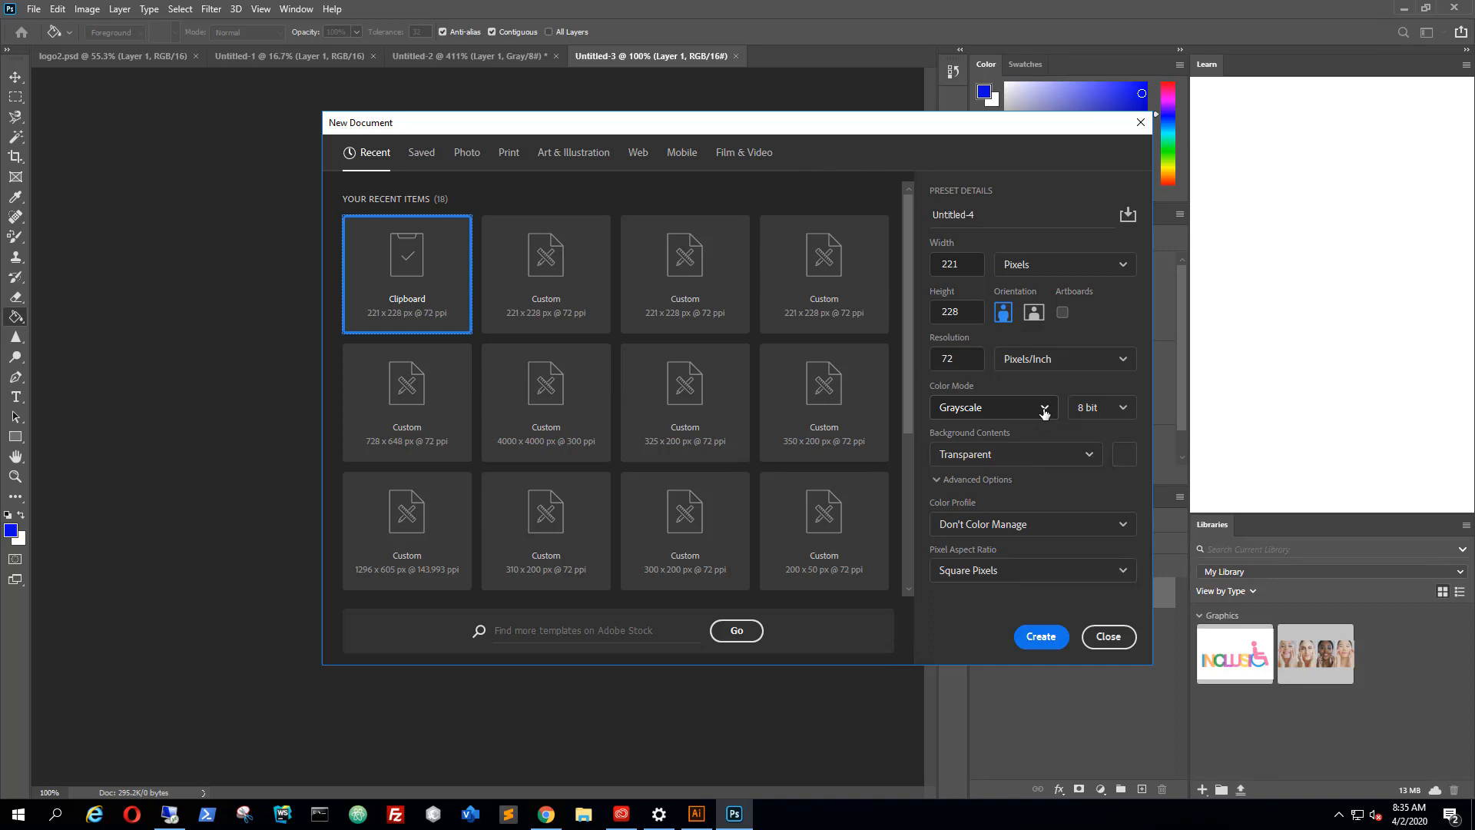
pyautogui.click(555, 820)
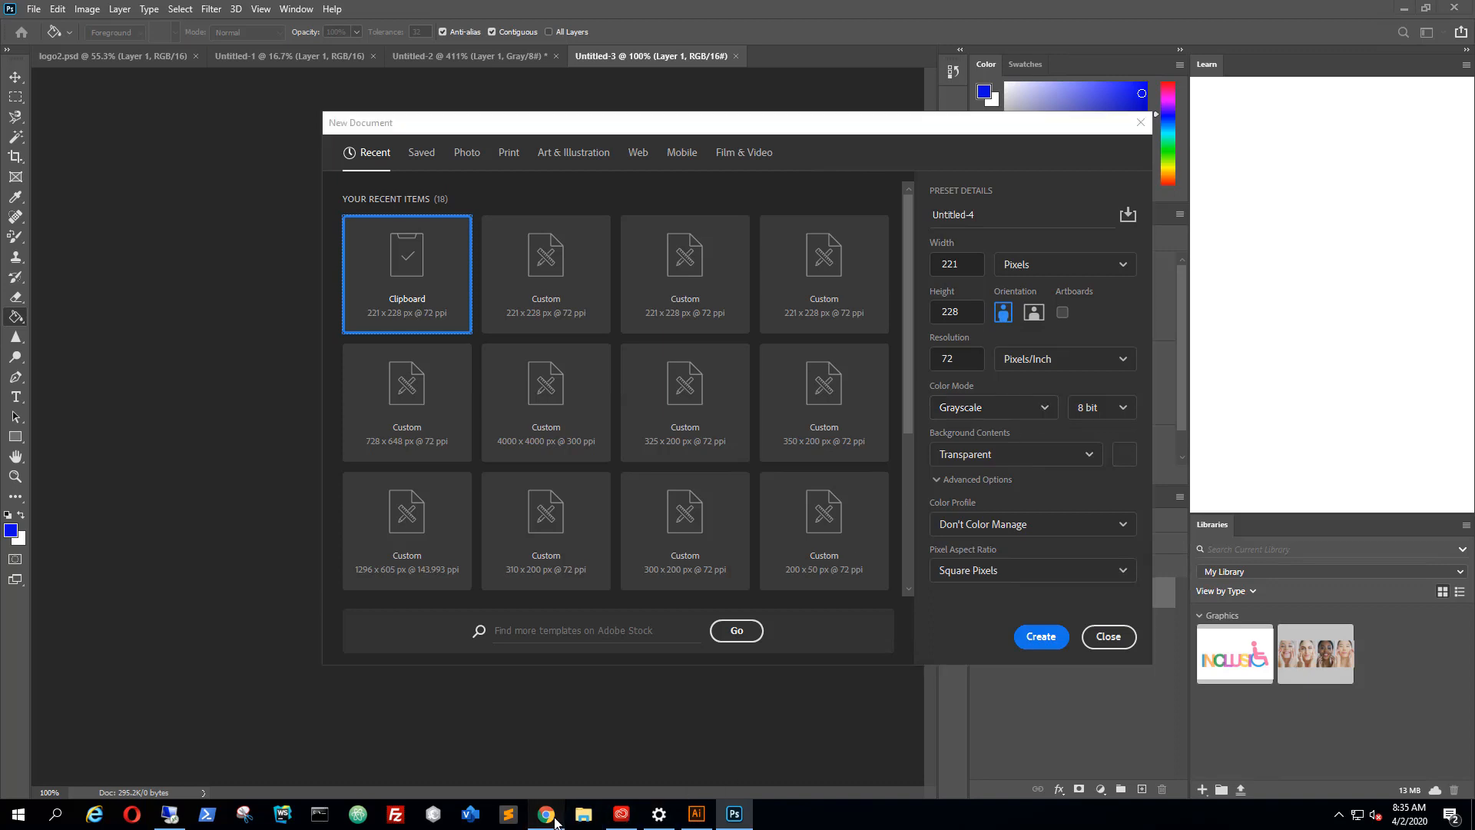
pyautogui.click(554, 820)
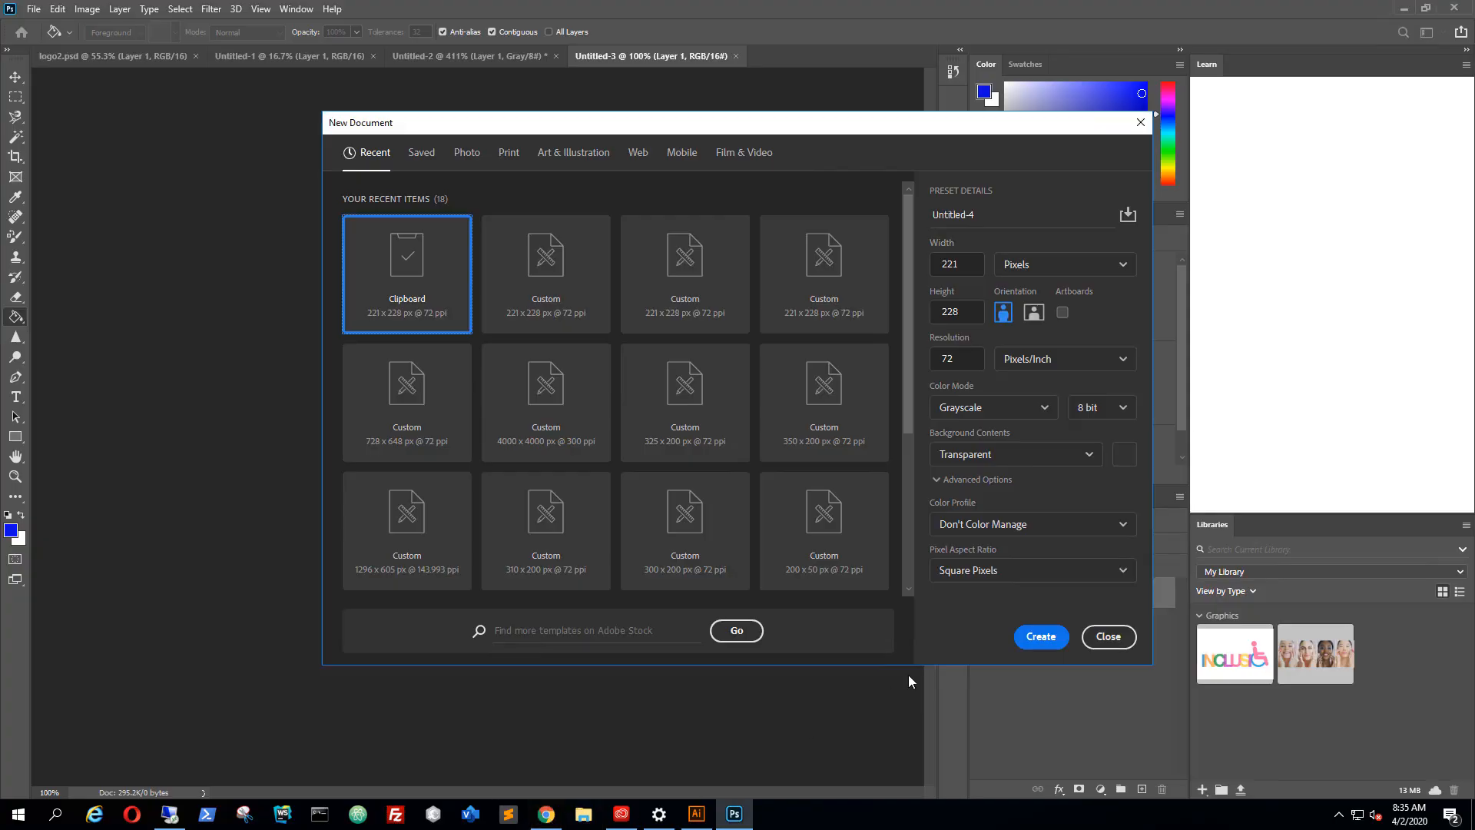
pyautogui.click(995, 414)
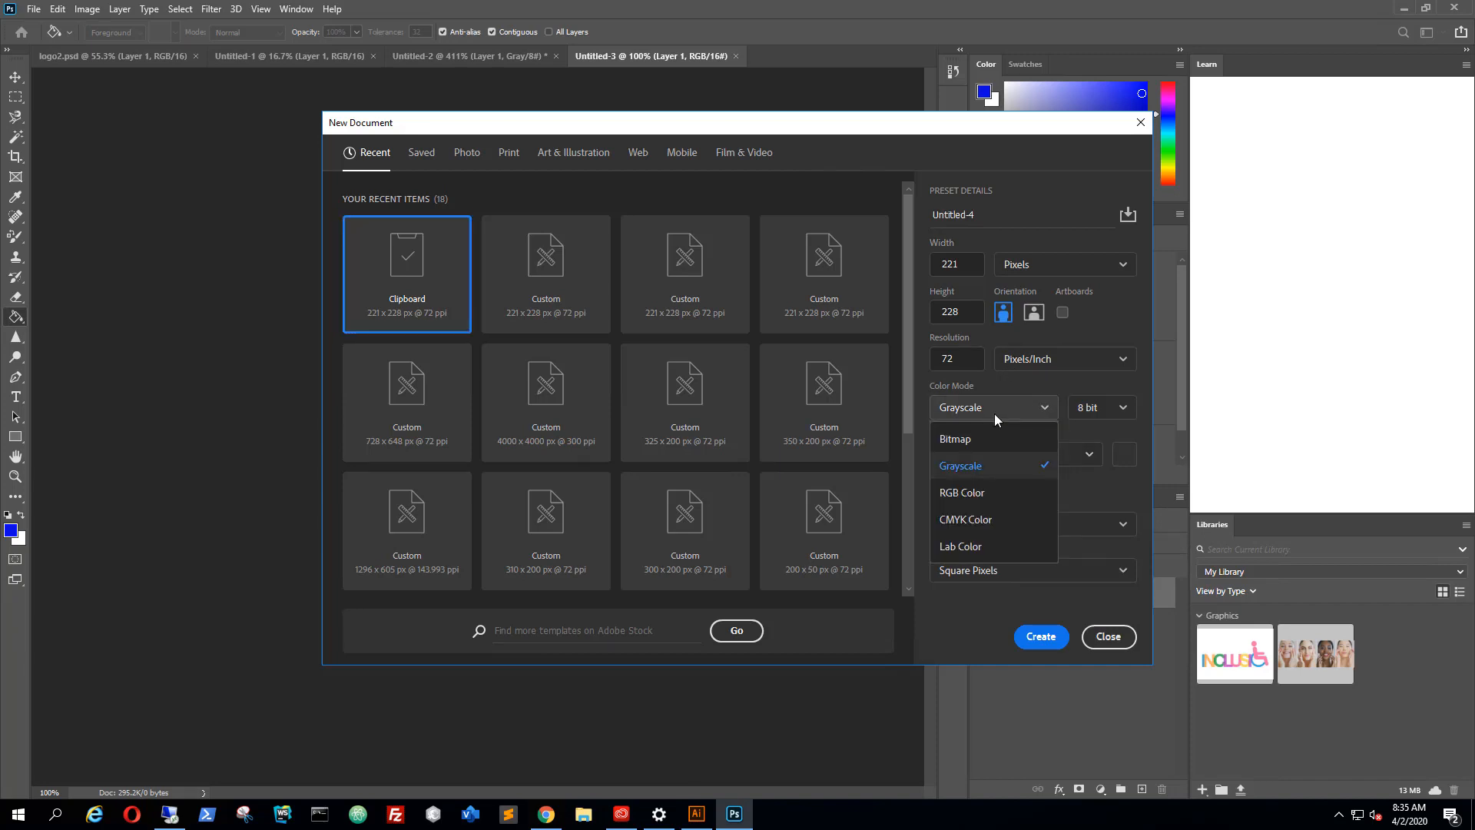
pyautogui.click(994, 410)
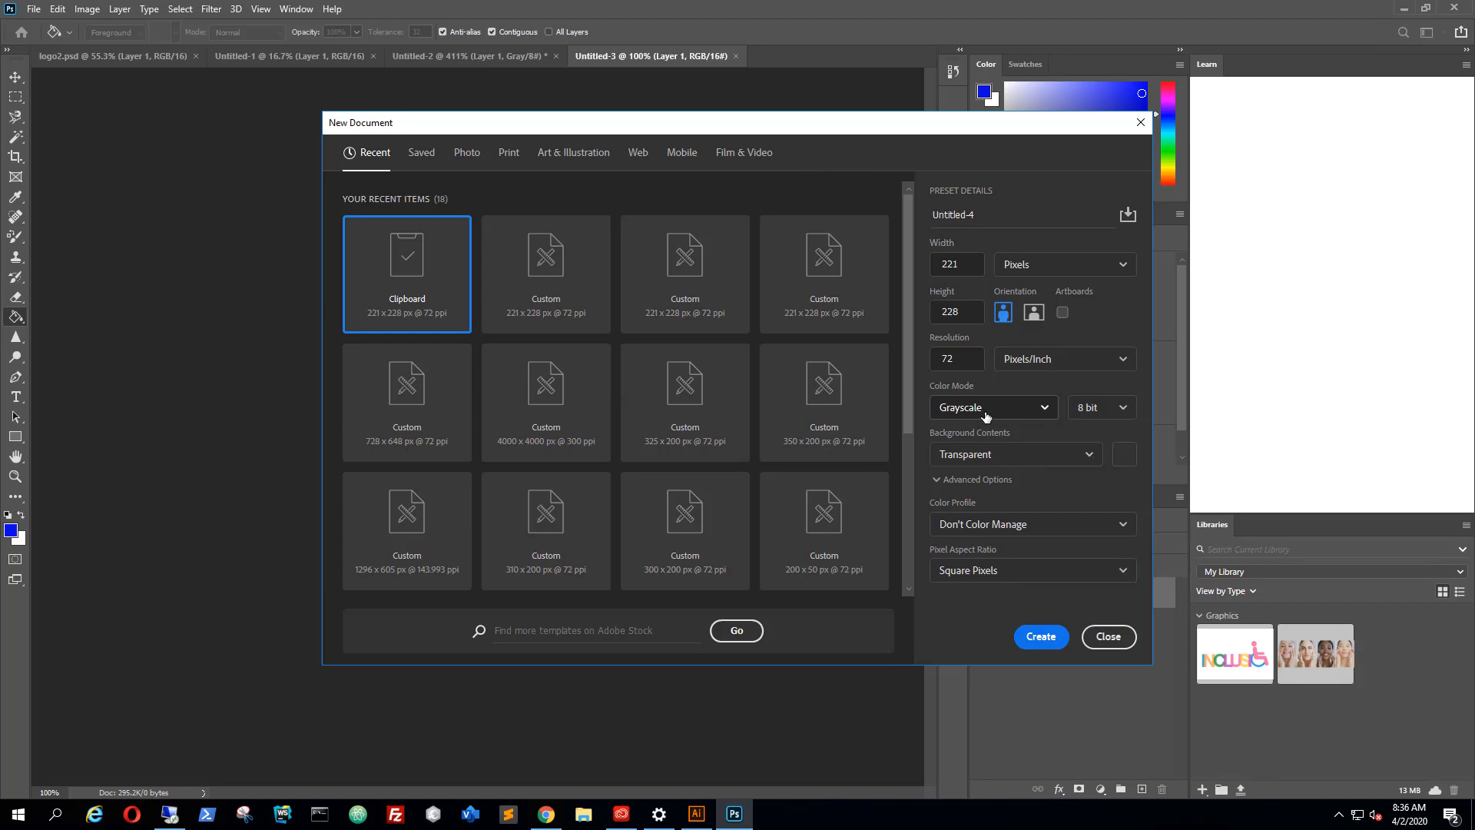
pyautogui.click(988, 411)
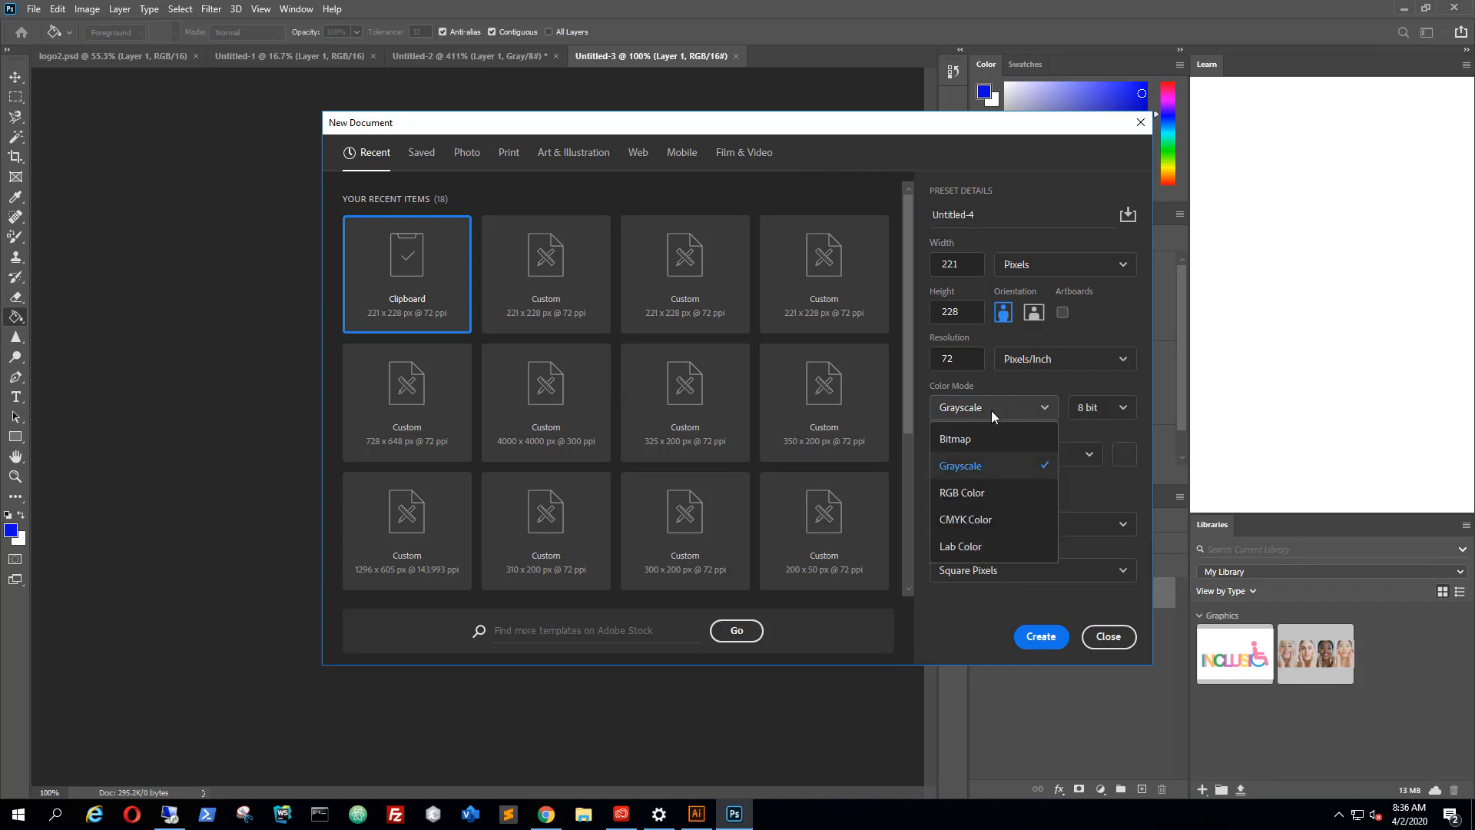
pyautogui.click(970, 494)
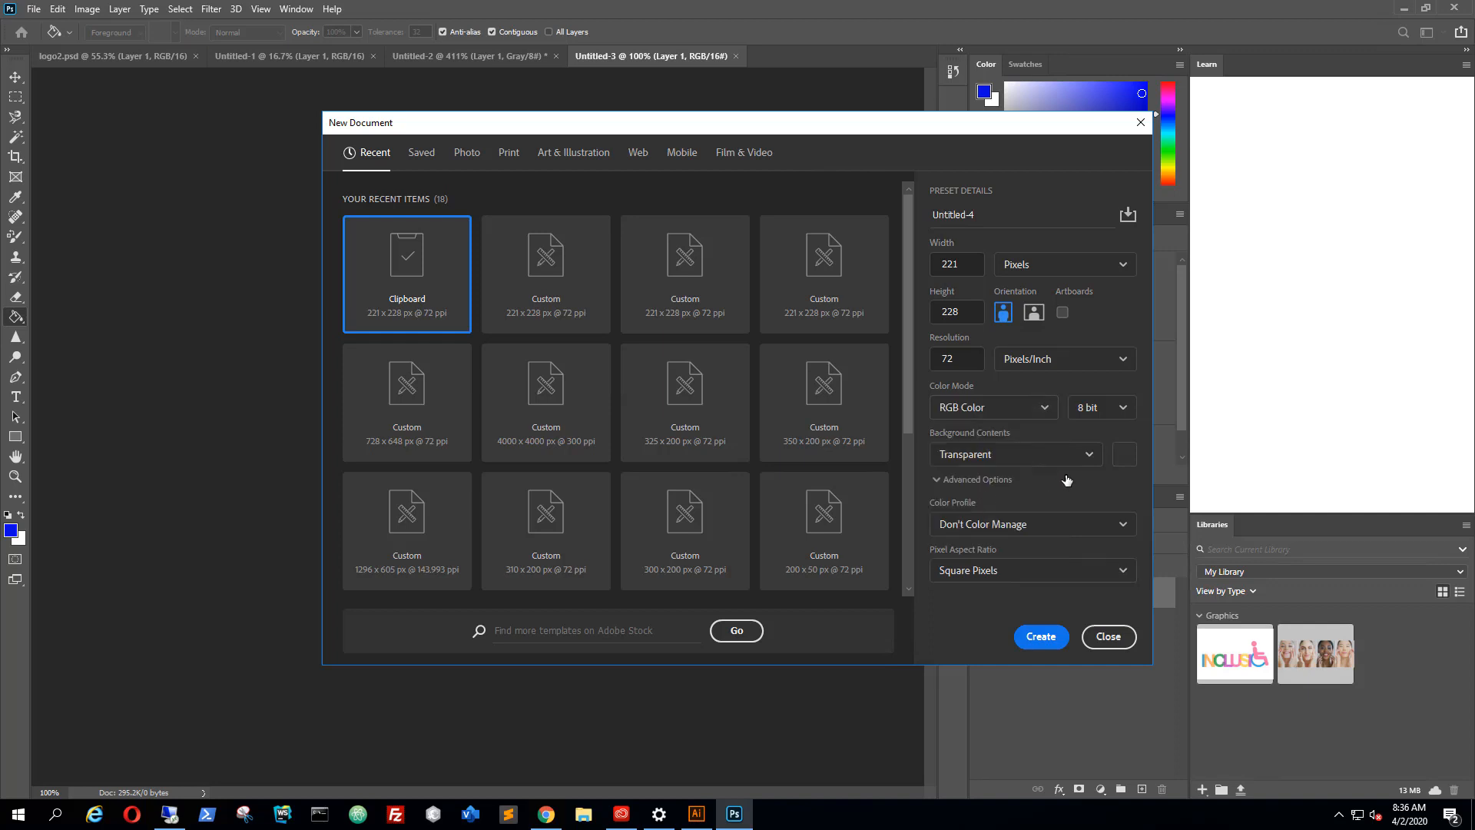
pyautogui.click(1103, 416)
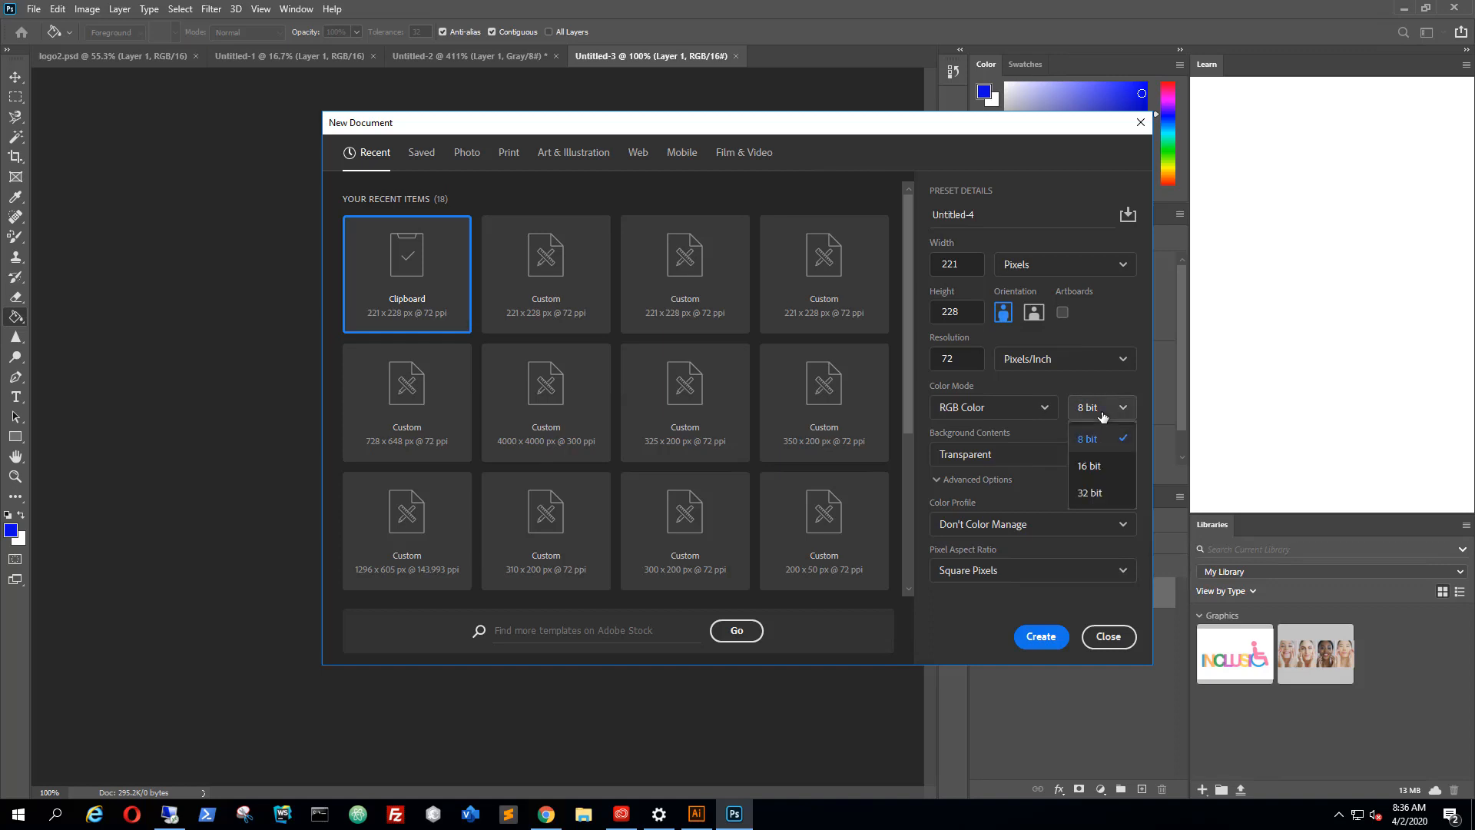
pyautogui.click(1091, 466)
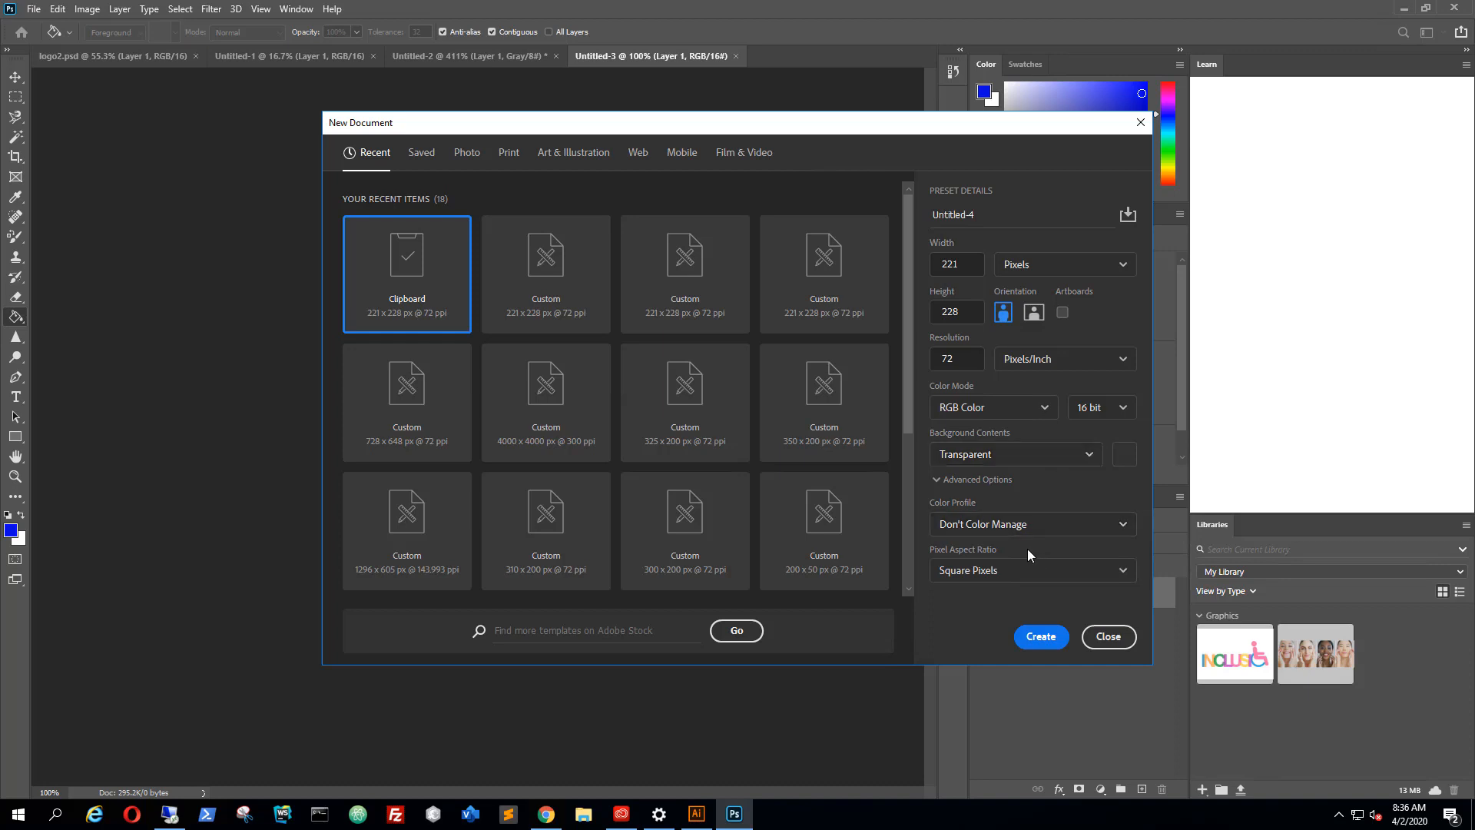
pyautogui.click(1041, 637)
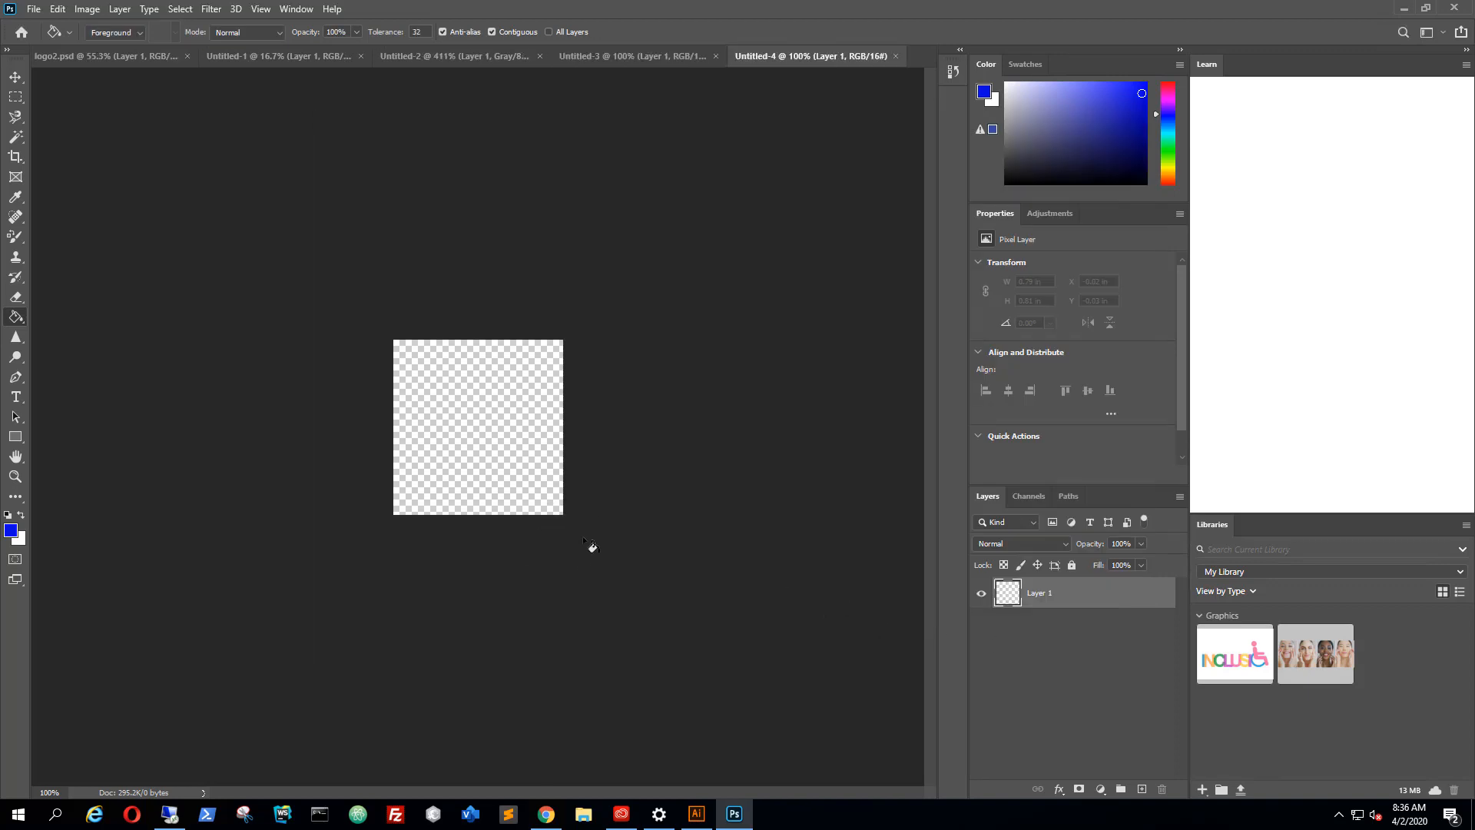
# Fit the new canvas to the window and paste the copied bird image into it.
pyautogui.hotkey('ctrl', '0')
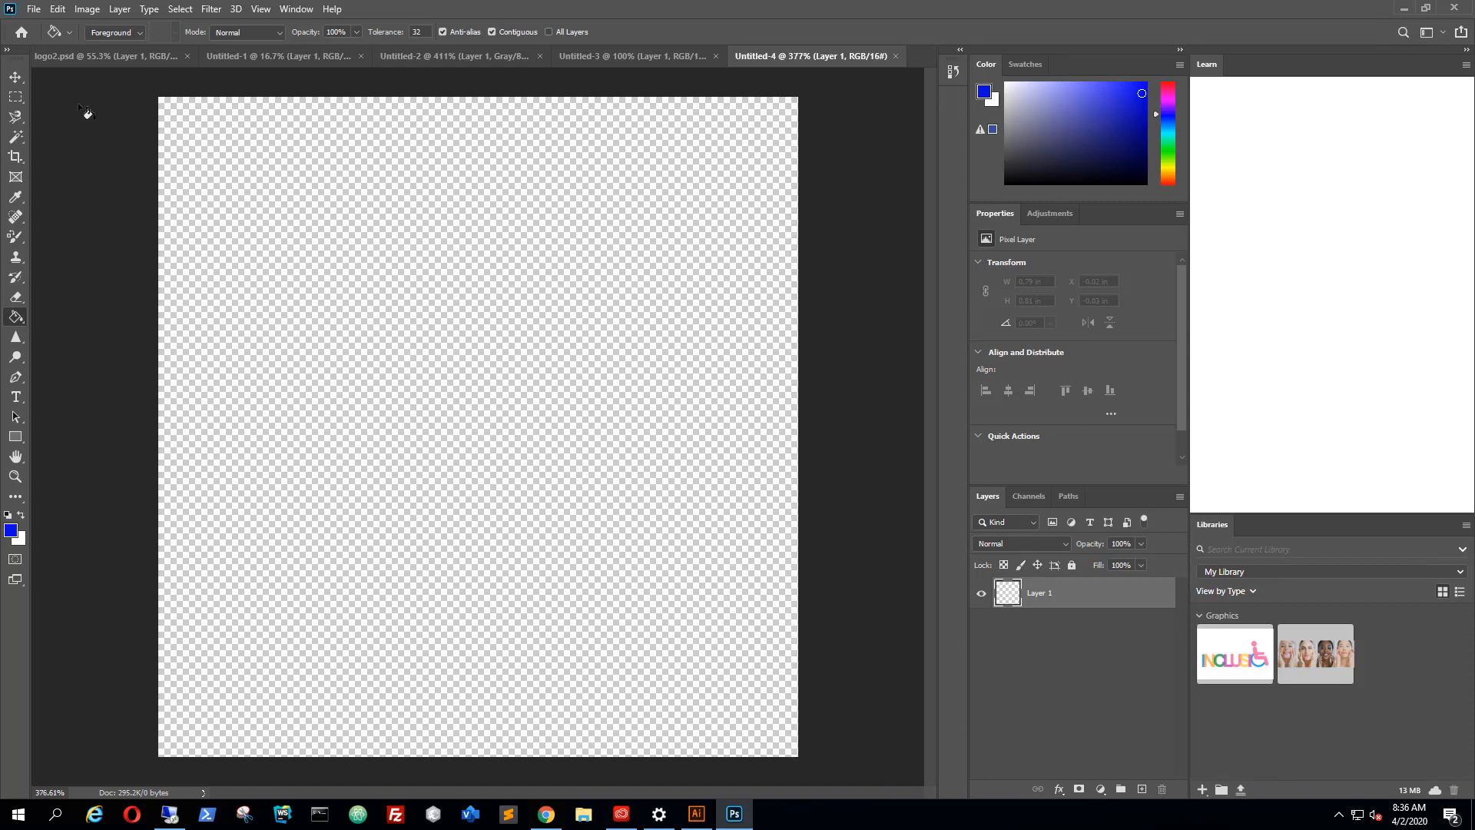
pyautogui.click(57, 9)
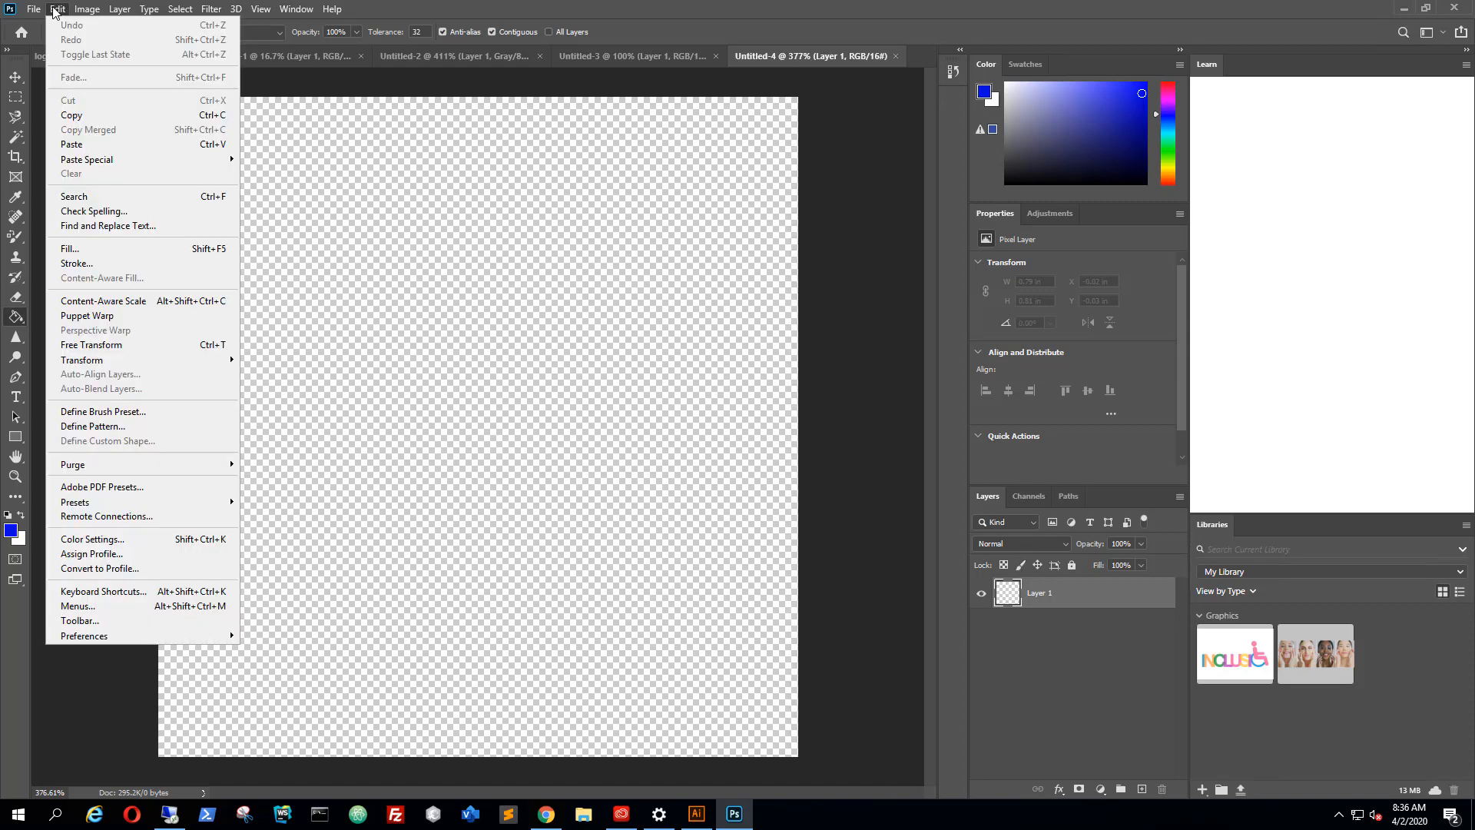
pyautogui.click(93, 144)
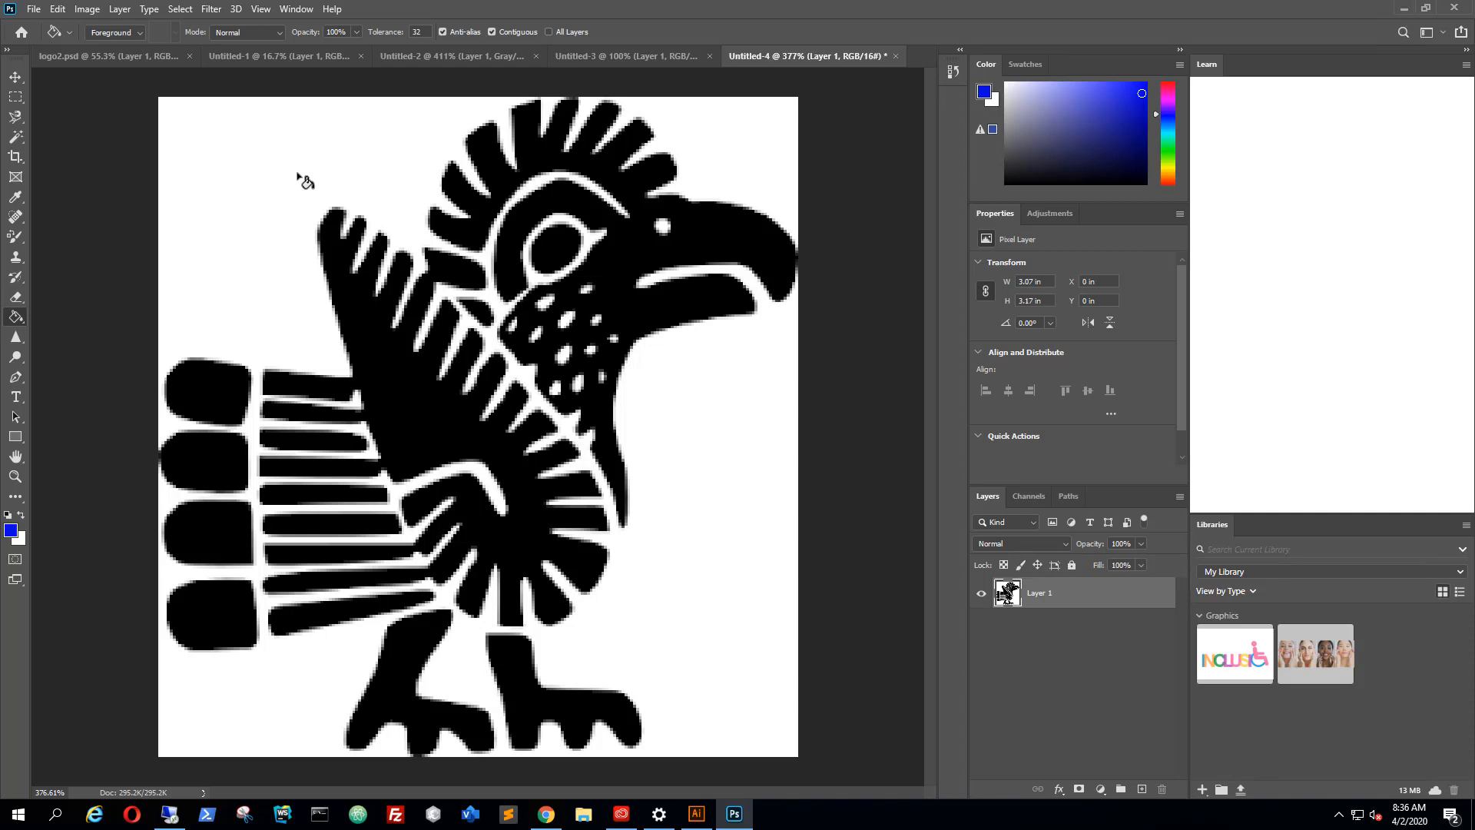
pyautogui.click(17, 146)
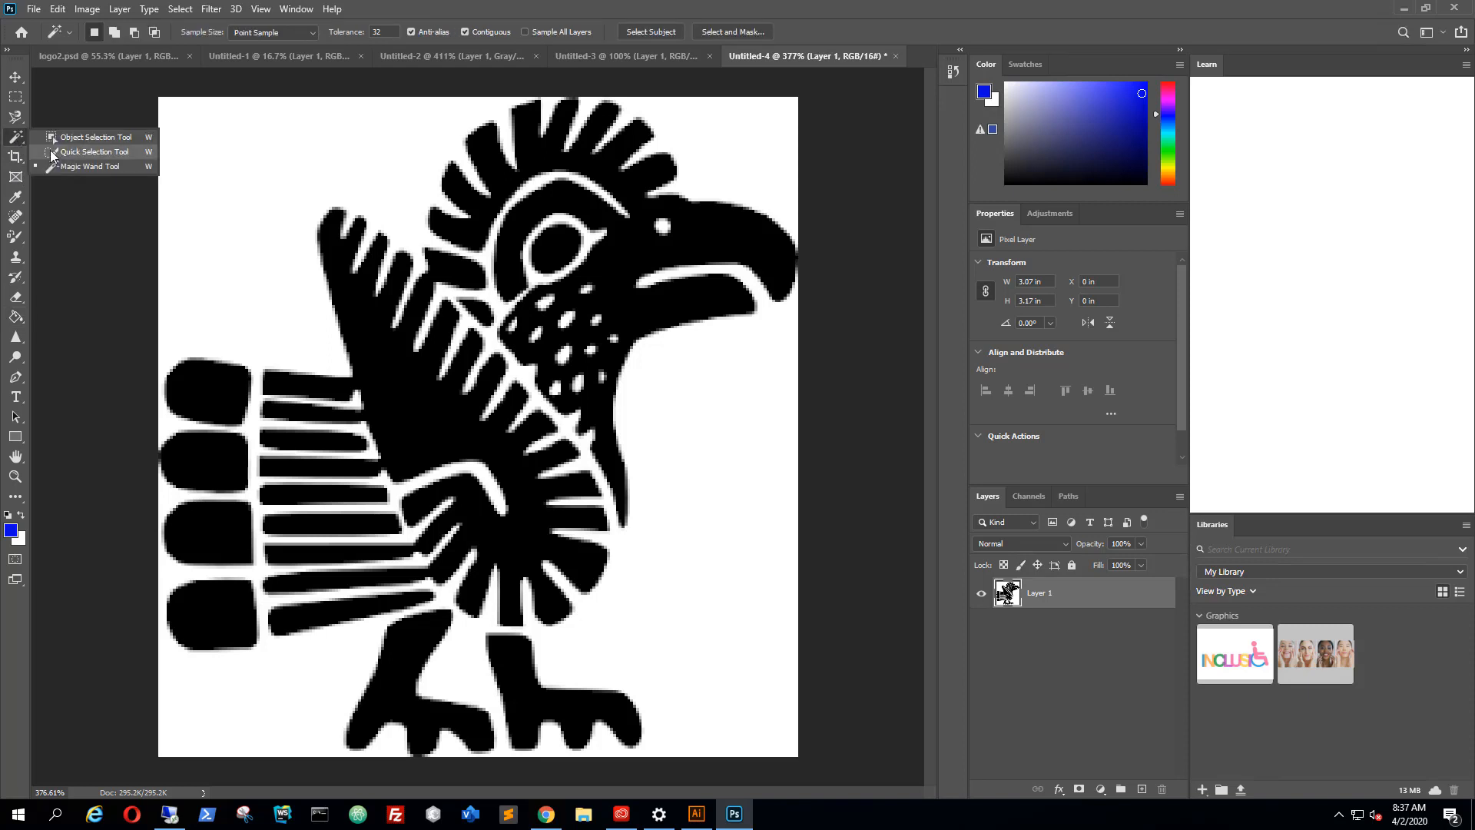
pyautogui.click(116, 153)
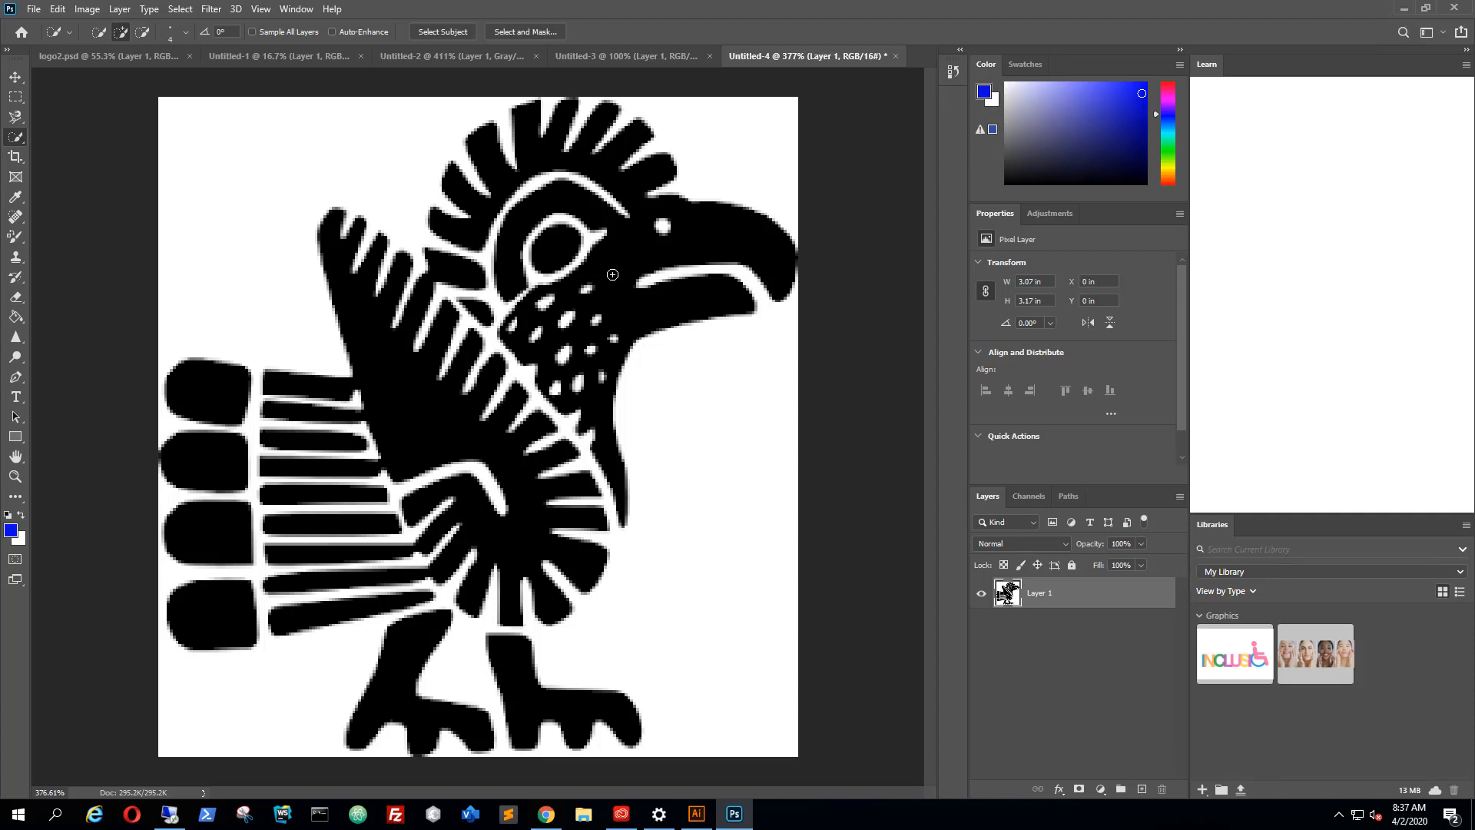
pyautogui.click(613, 274)
pyautogui.hotkey('ctrl', 'd')
# Select all black parts of the bird, including body, tail feathers and legs, with the Magic Wand and remove them from the layer.
pyautogui.rightClick(23, 143)
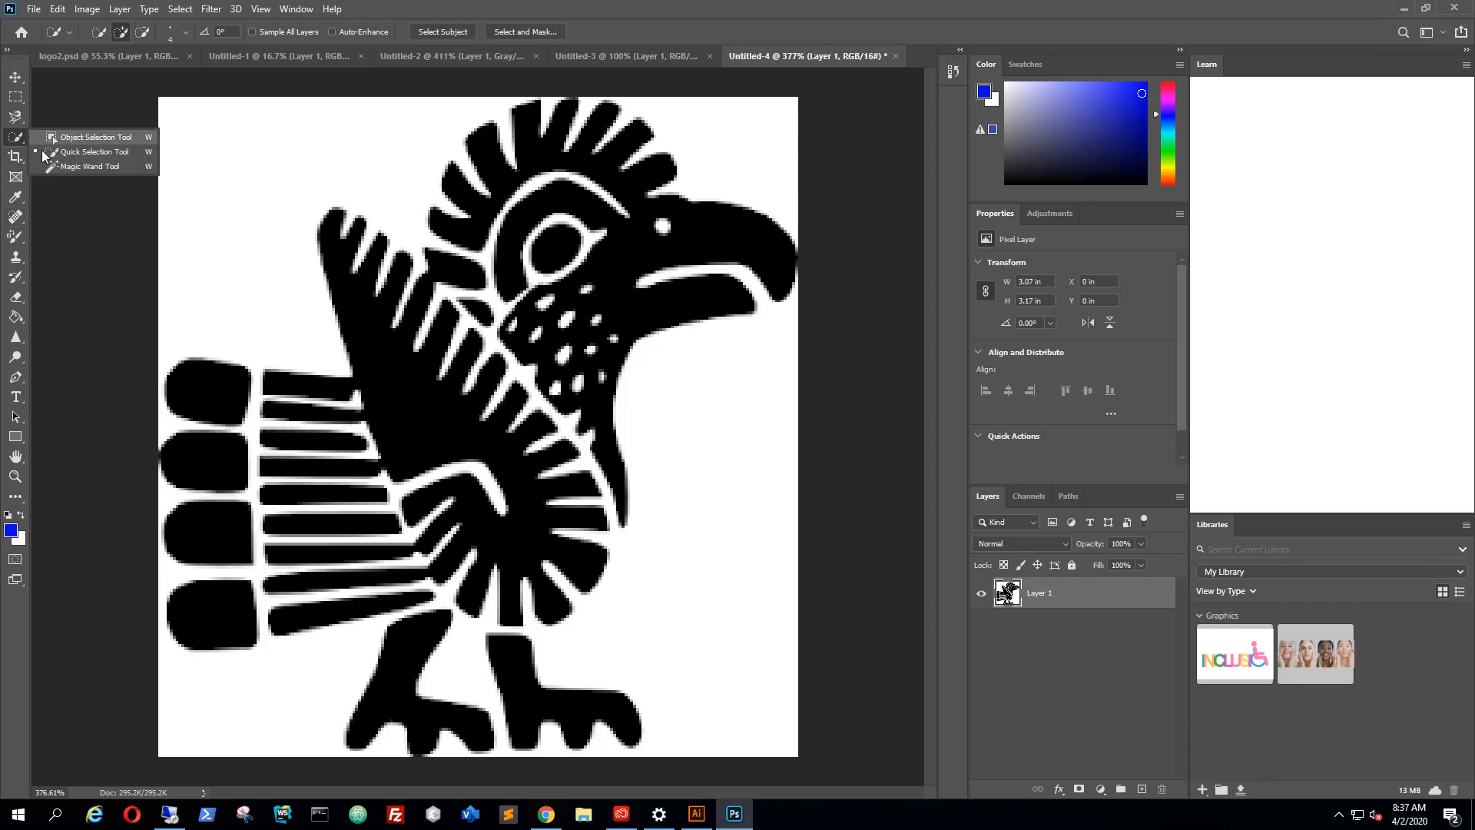
pyautogui.click(69, 169)
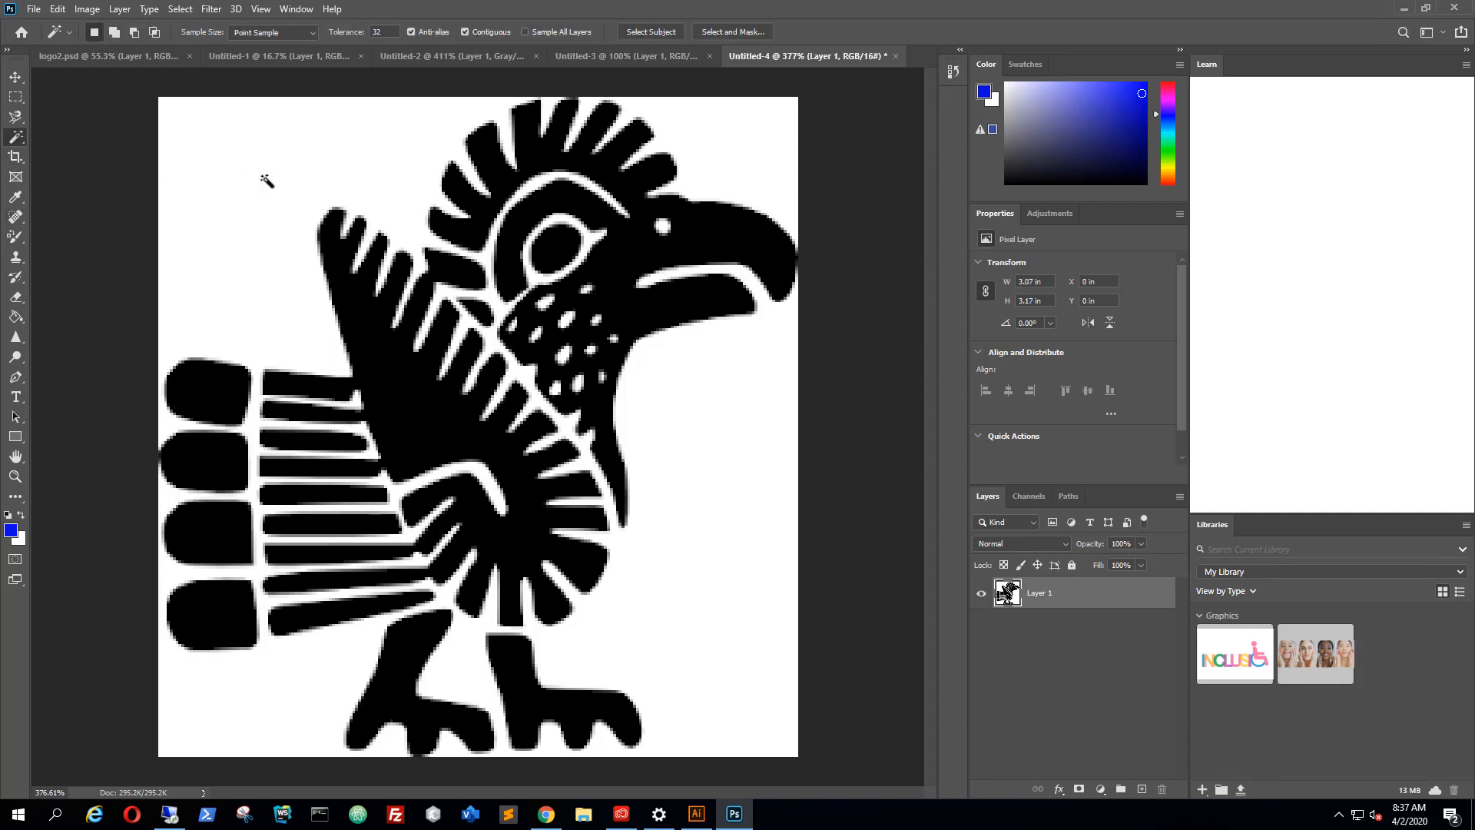
pyautogui.click(623, 274)
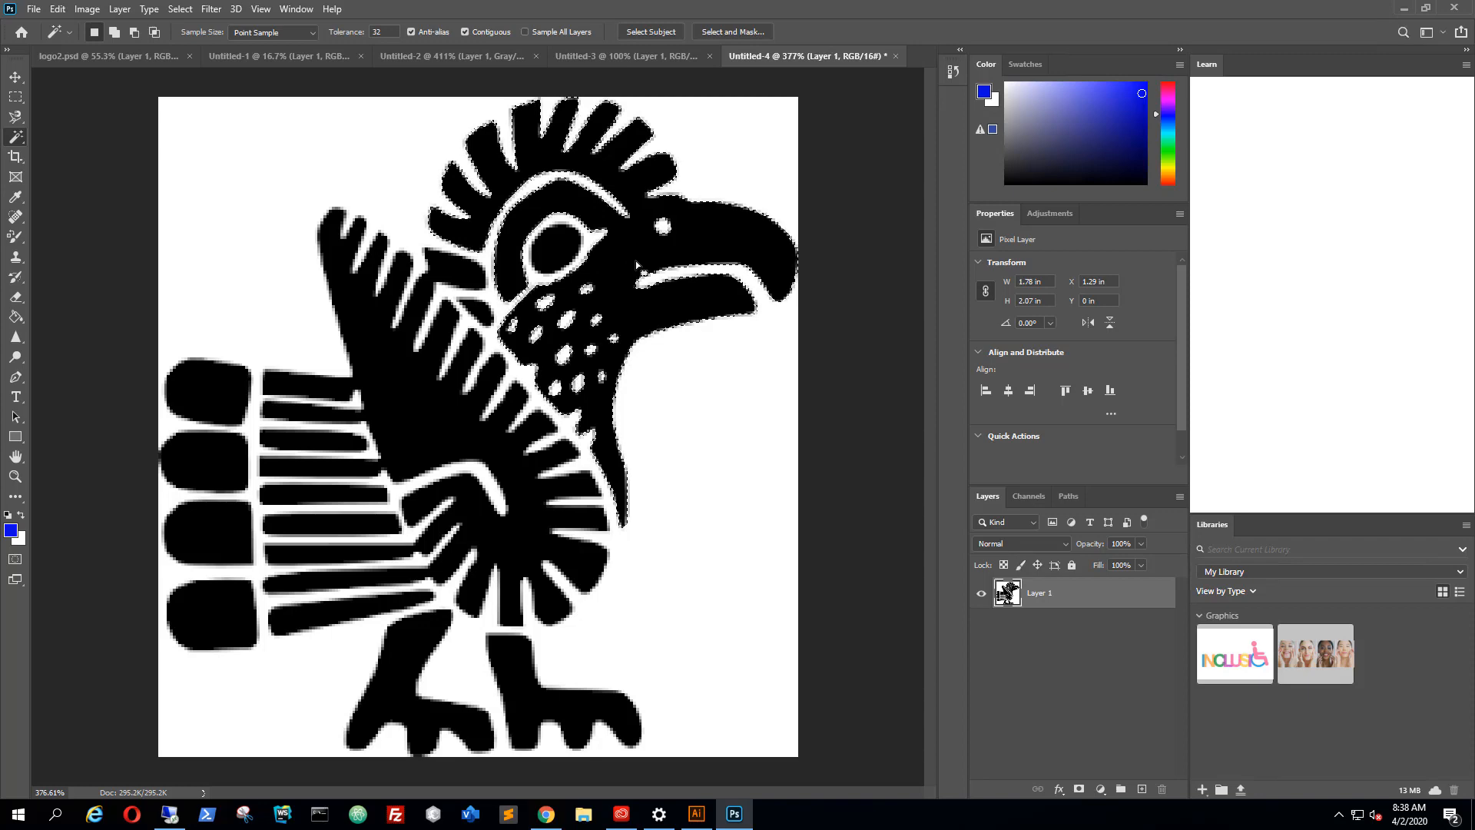
pyautogui.press('shift')
pyautogui.press('shift')
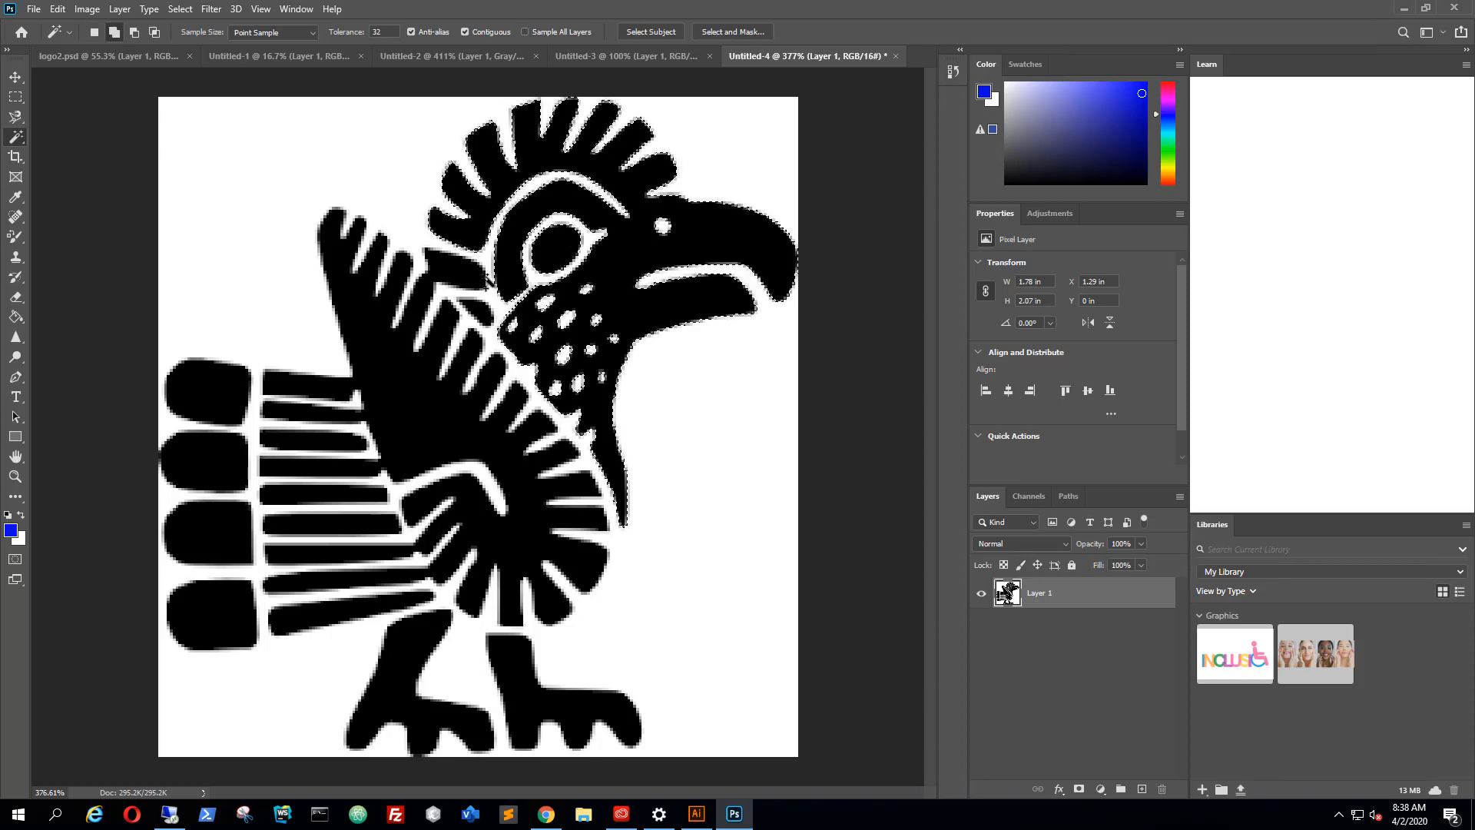
pyautogui.keyDown('shift'); pyautogui.click(478, 309); pyautogui.keyUp('shift')
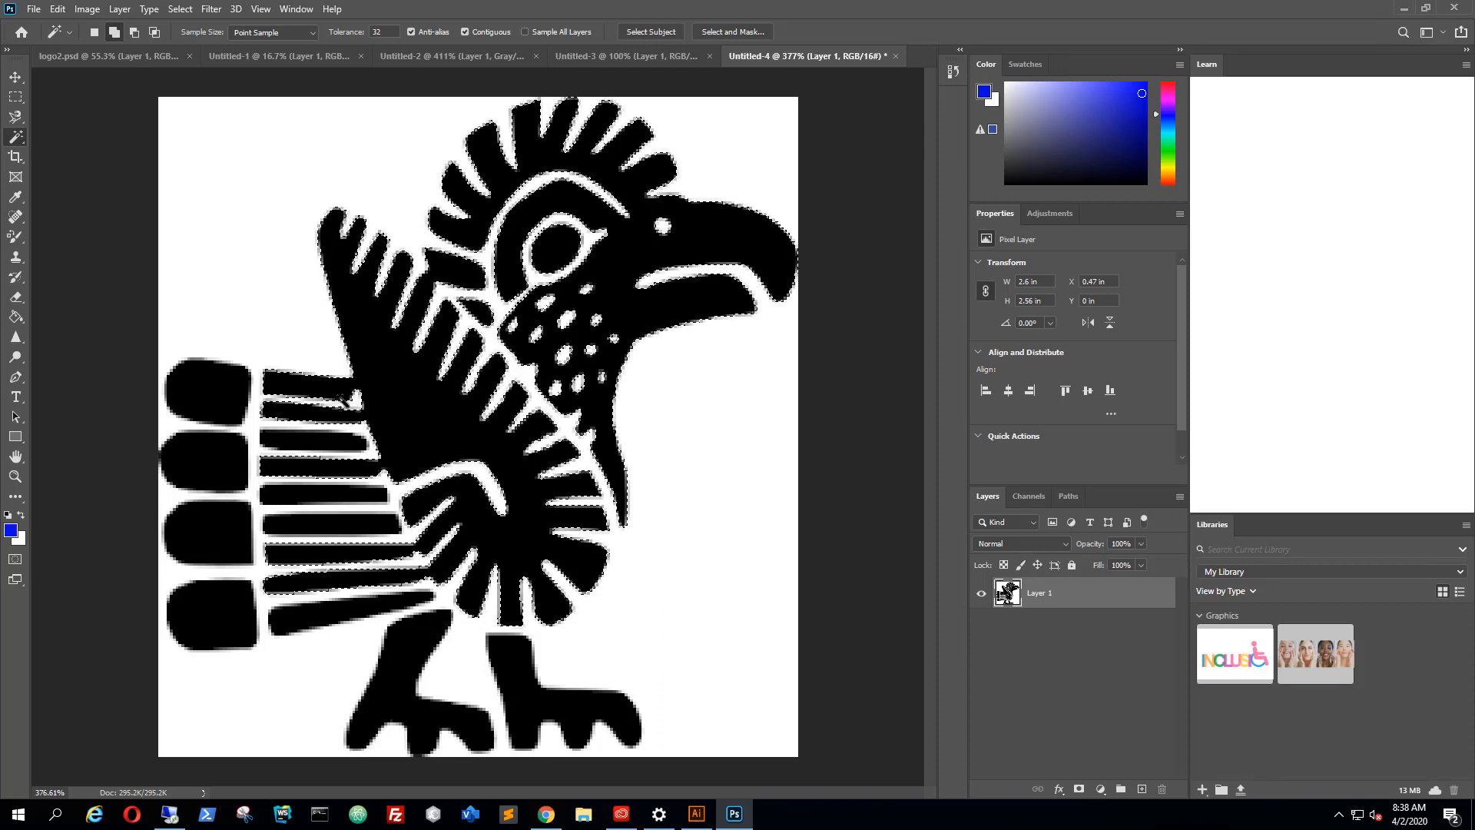
pyautogui.keyDown('shift'); pyautogui.click(299, 443); pyautogui.keyUp('shift')
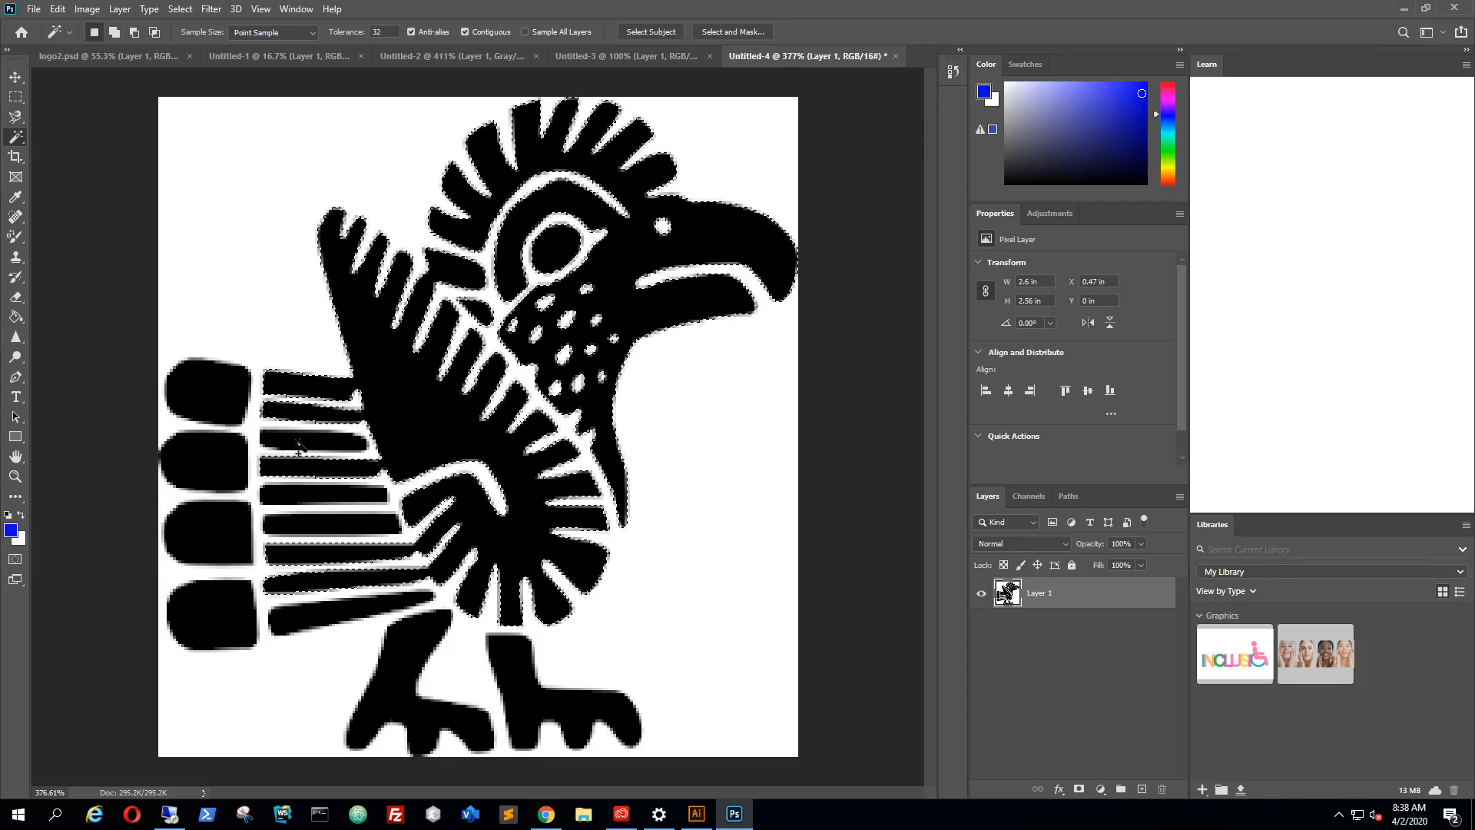
pyautogui.keyDown('shift'); pyautogui.click(328, 501); pyautogui.keyUp('shift')
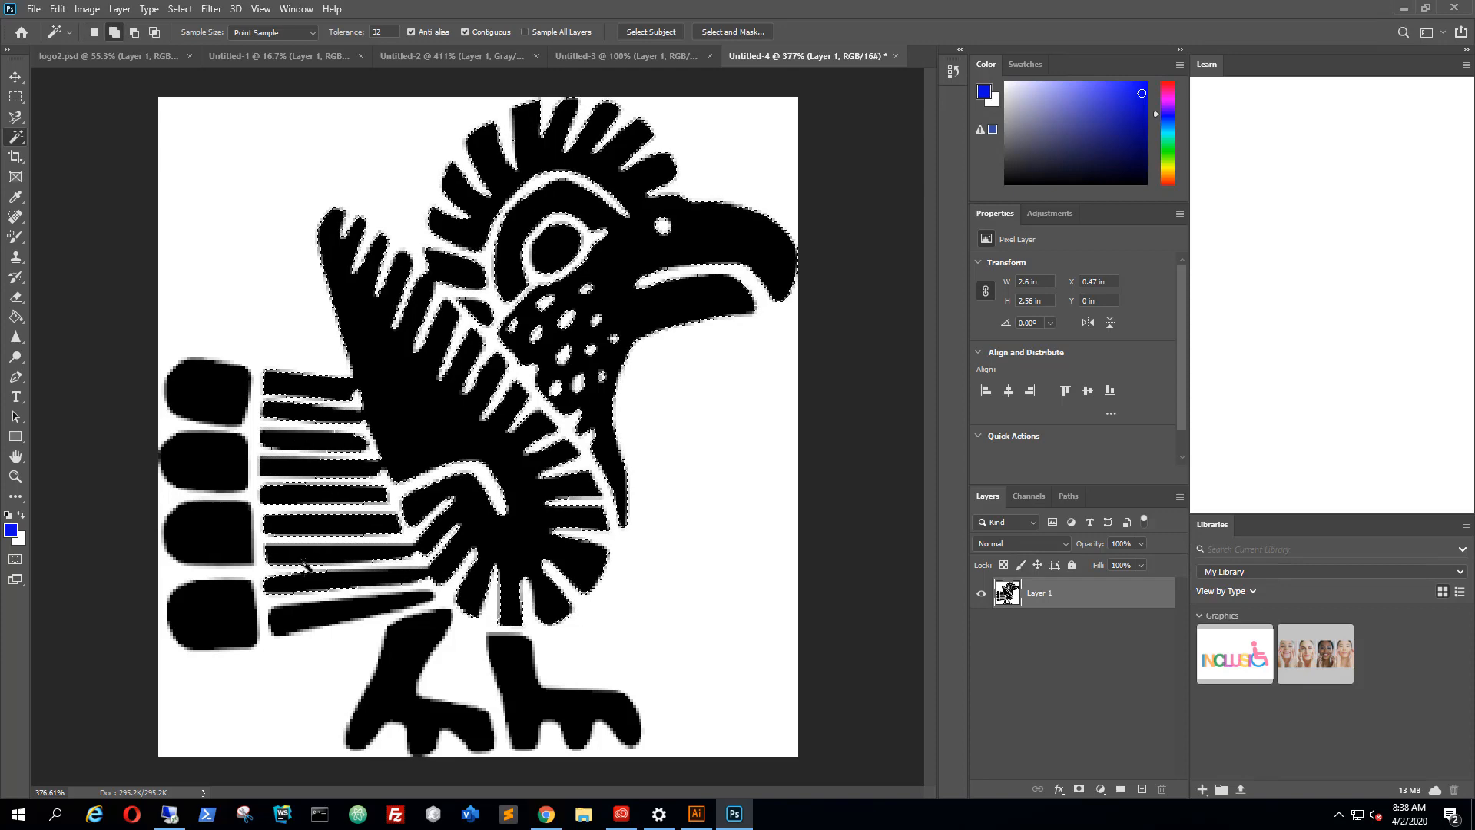
pyautogui.keyDown('shift'); pyautogui.click(263, 566); pyautogui.keyUp('shift')
pyautogui.keyDown('shift'); pyautogui.click(207, 602); pyautogui.keyUp('shift')
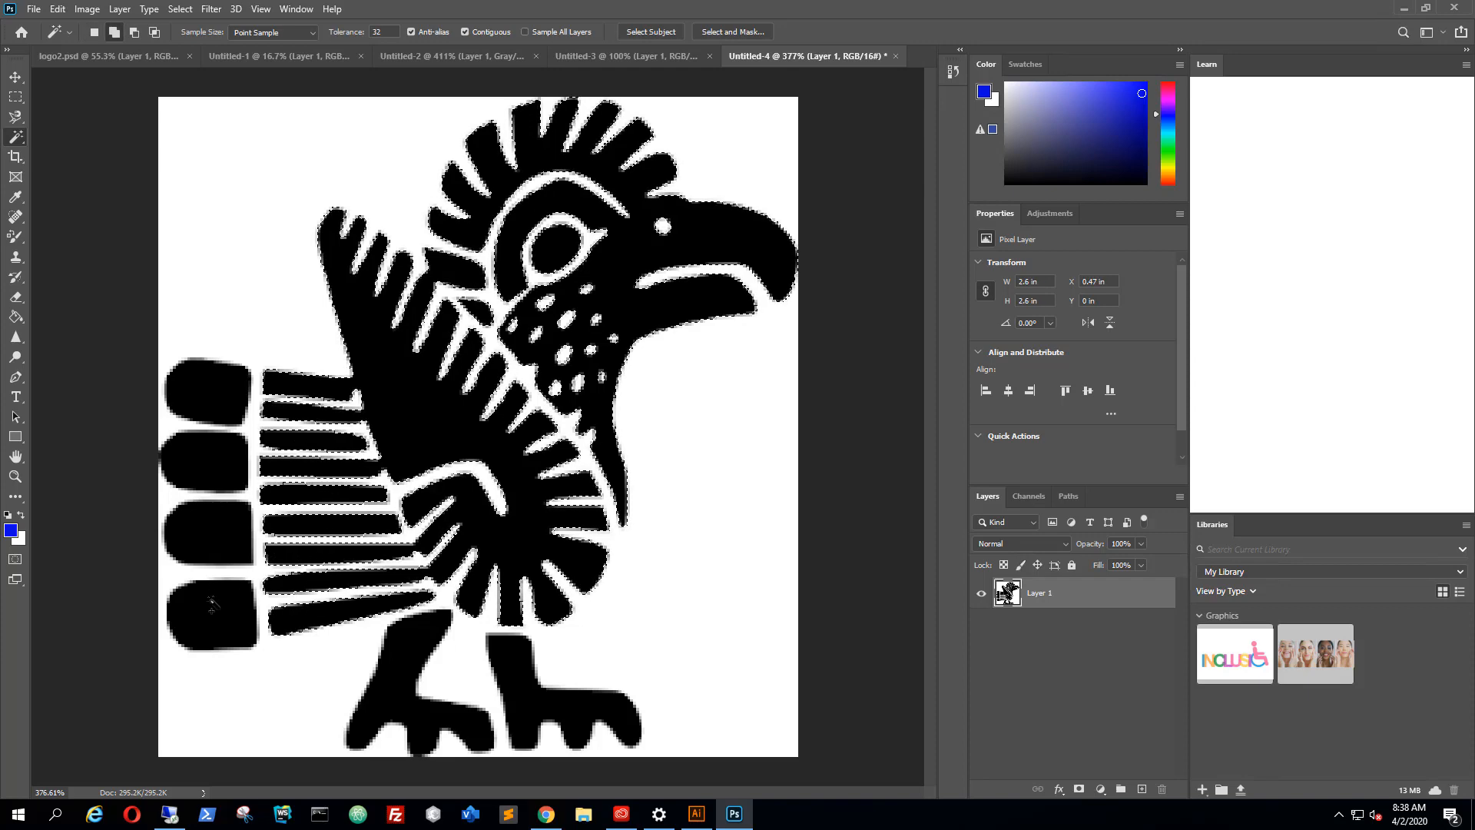
pyautogui.keyDown('shift'); pyautogui.click(240, 472); pyautogui.keyUp('shift')
pyautogui.keyDown('shift'); pyautogui.click(329, 451); pyautogui.keyUp('shift')
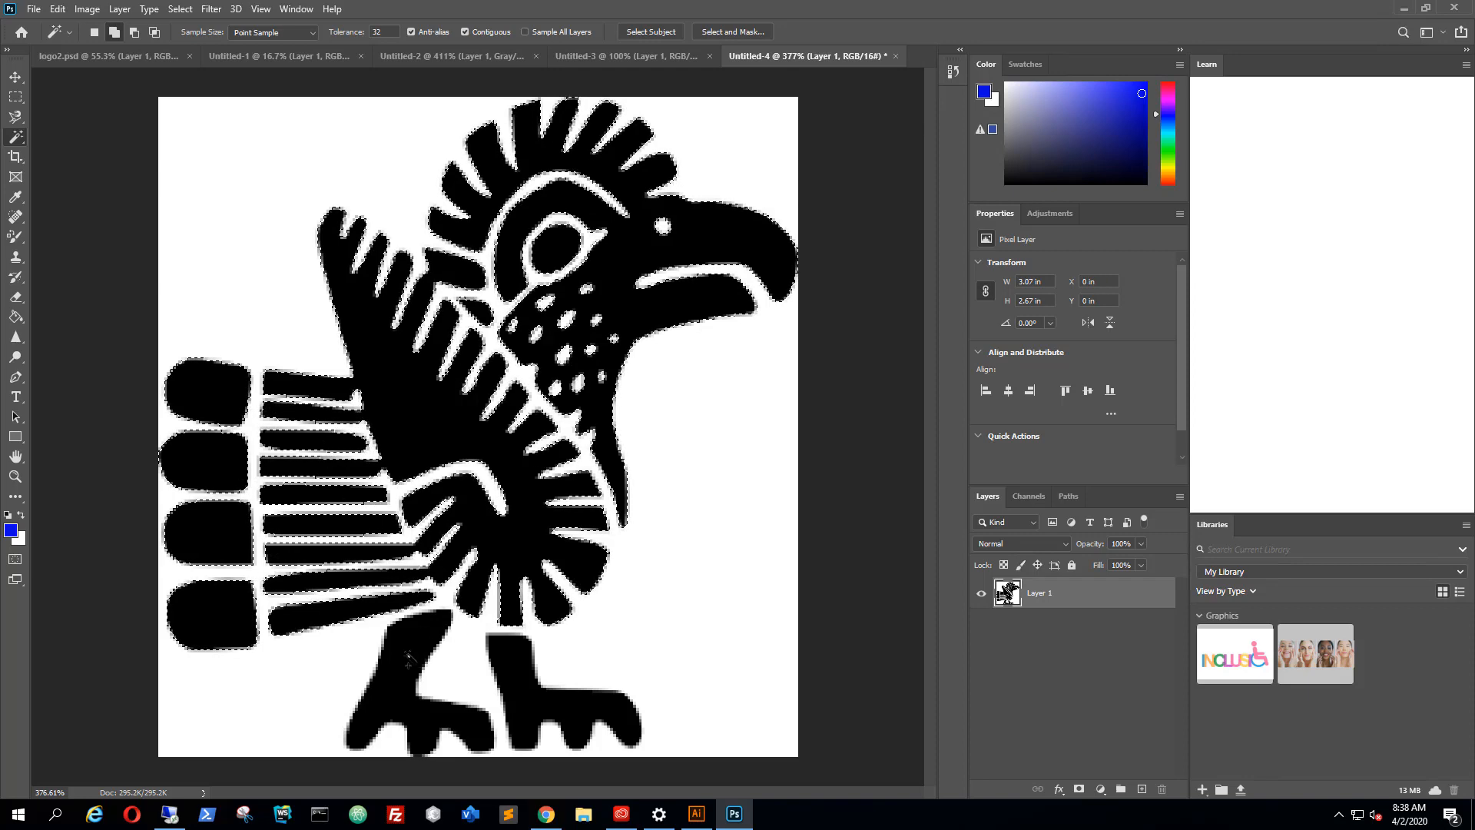
pyautogui.keyDown('shift'); pyautogui.click(444, 663); pyautogui.keyUp('shift')
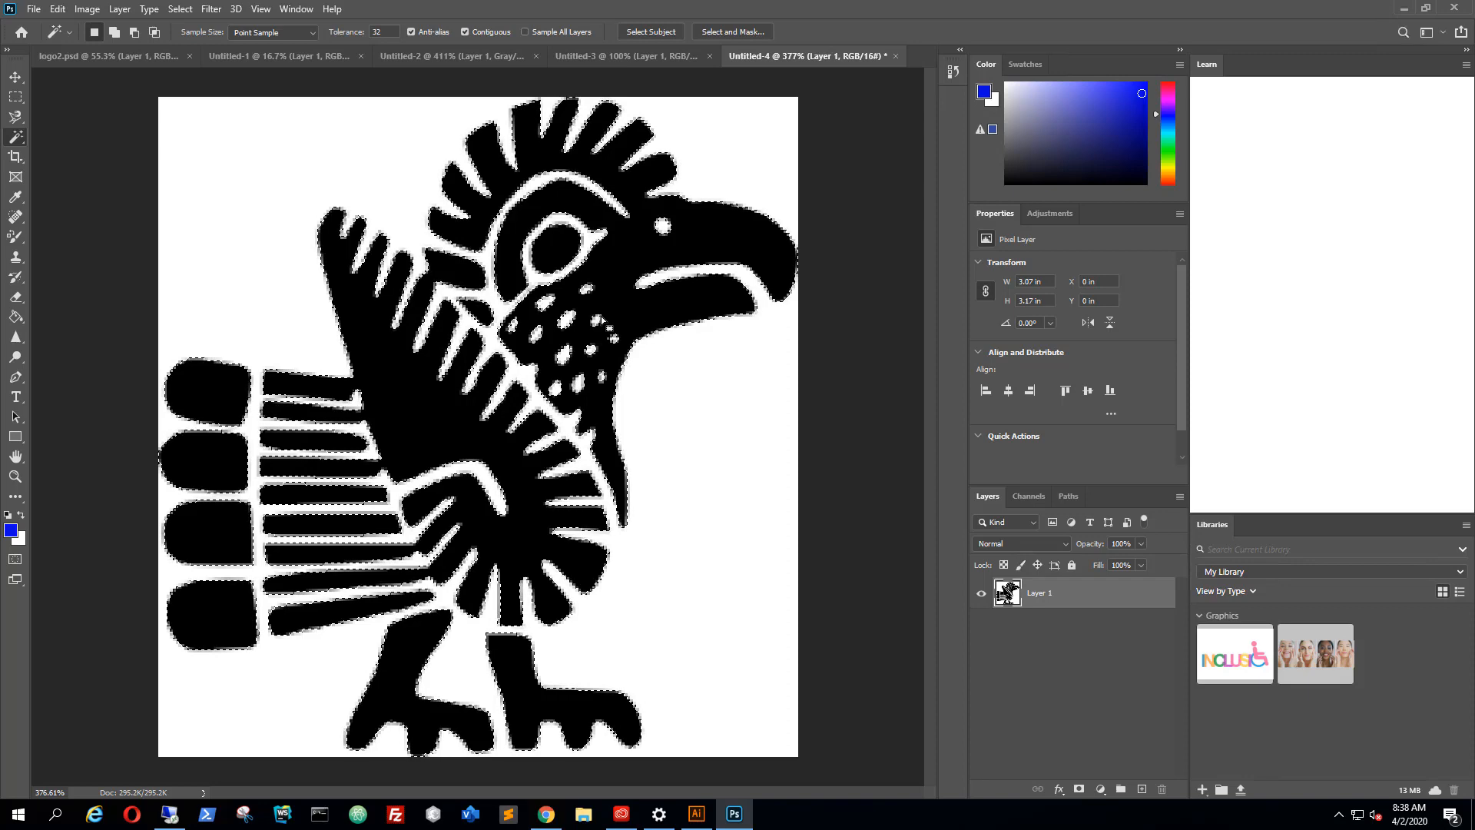
pyautogui.press('Delete')
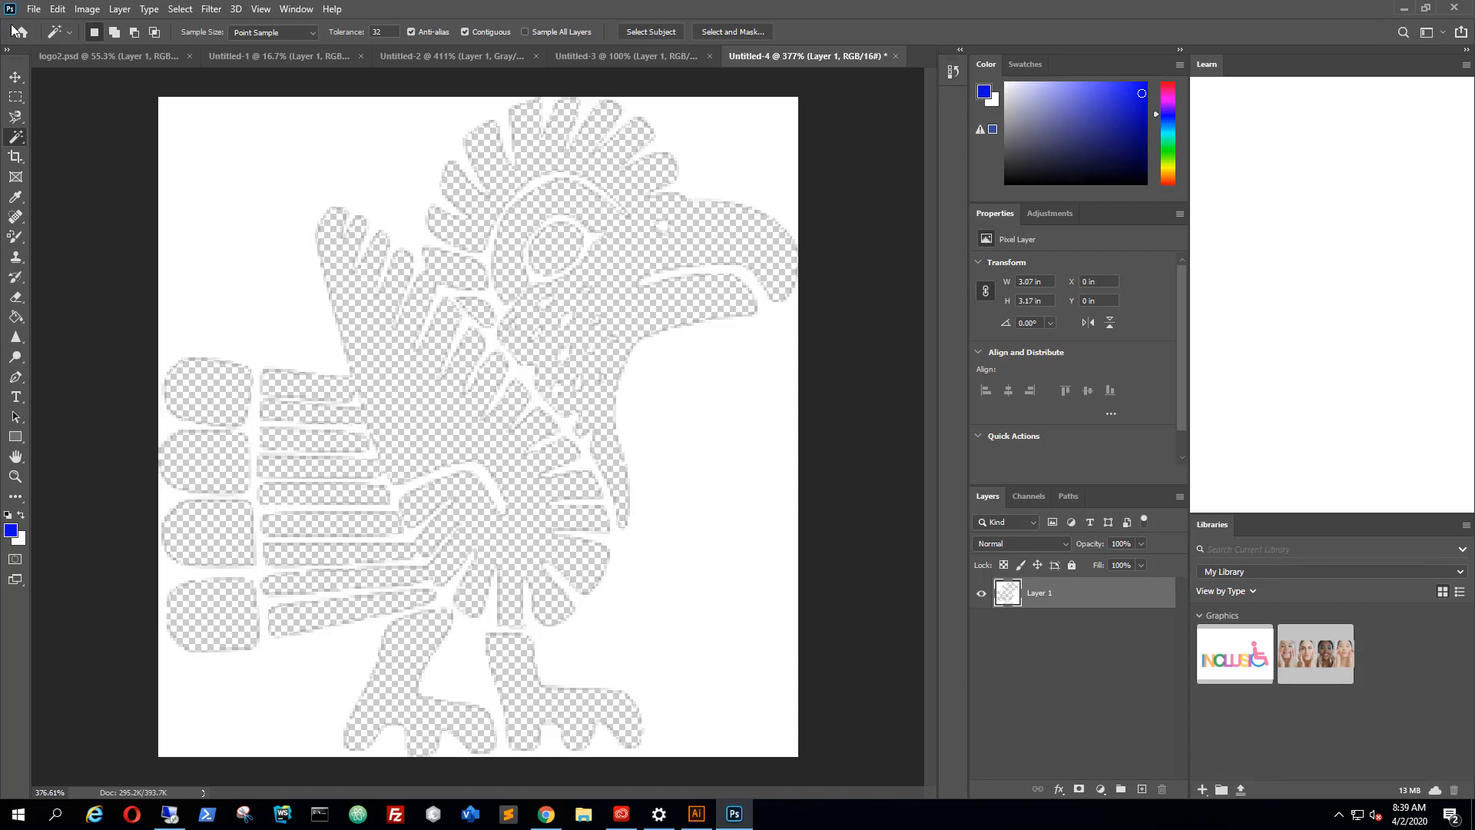
# Create another transparent document from the Clipboard preset, 221 x 228 pixels at 72 ppi, in RGB Color, 16 bit.
pyautogui.click(34, 9)
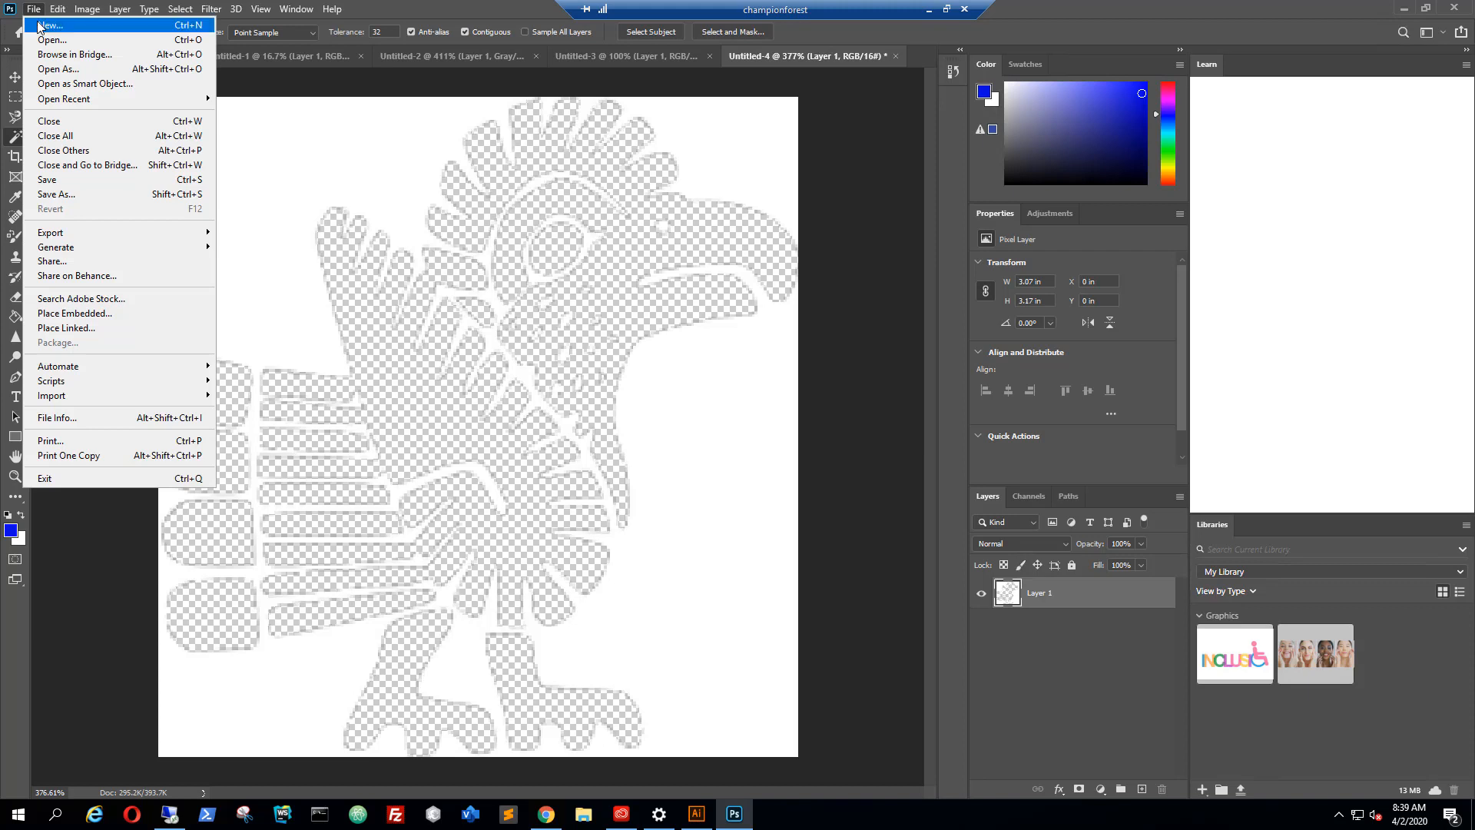
pyautogui.click(38, 27)
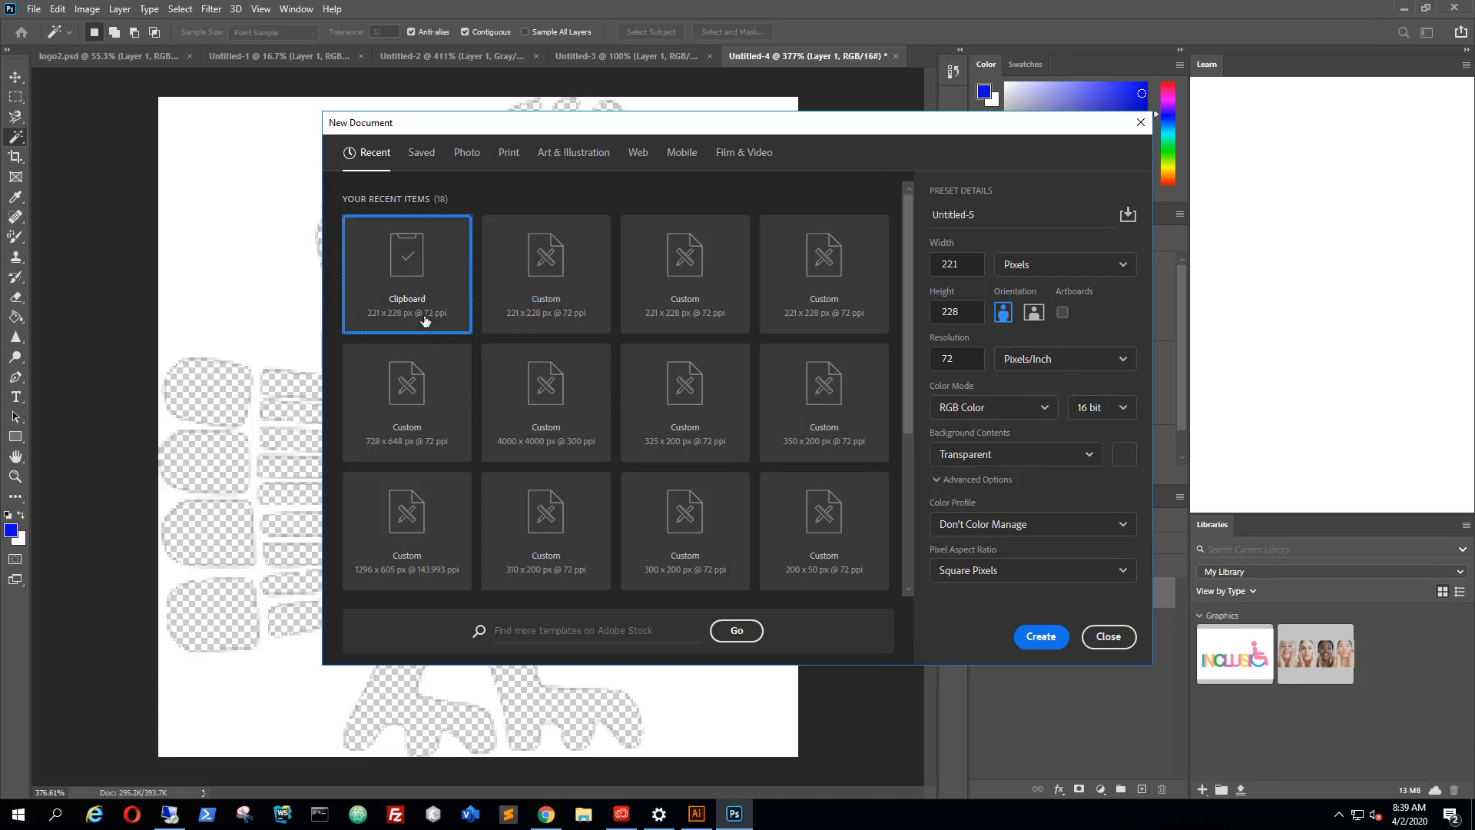
pyautogui.click(1023, 643)
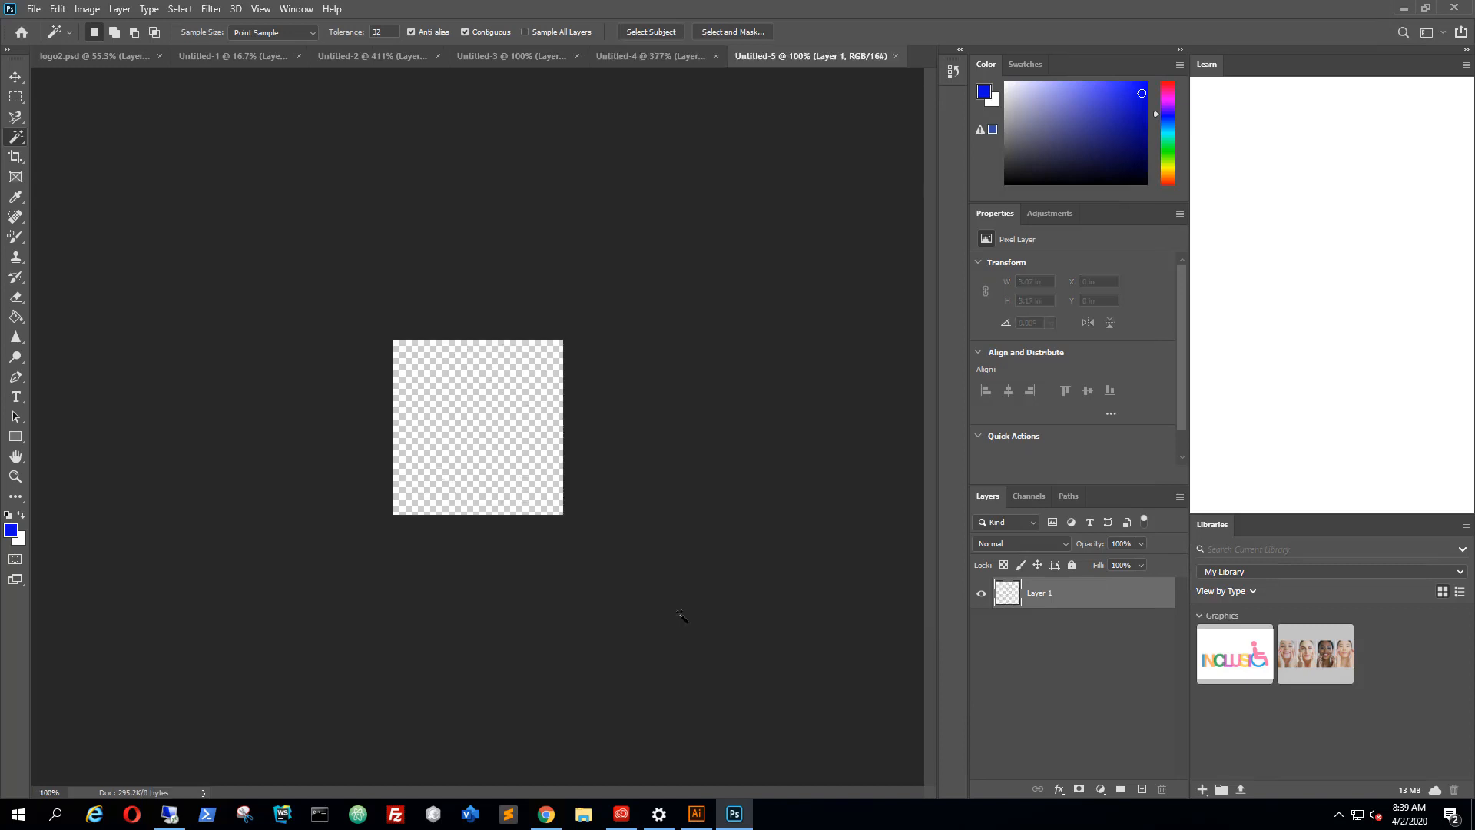
# Paste the cut black bird shapes into the new transparent document and compare them with the remaining white cutout in Untitled-4.
pyautogui.scroll(5, 588, 472)
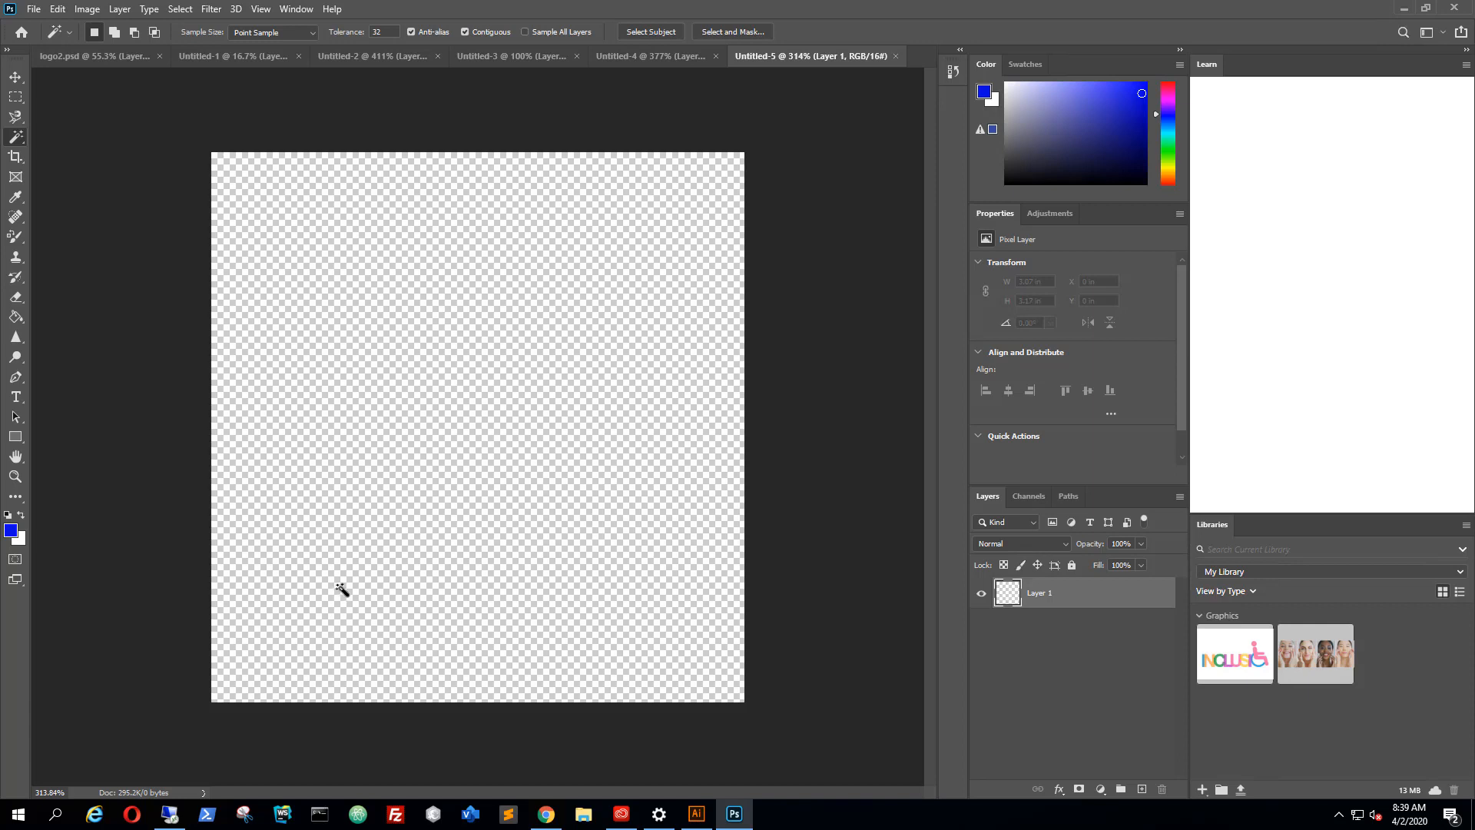
pyautogui.hotkey('ctrl', 'v')
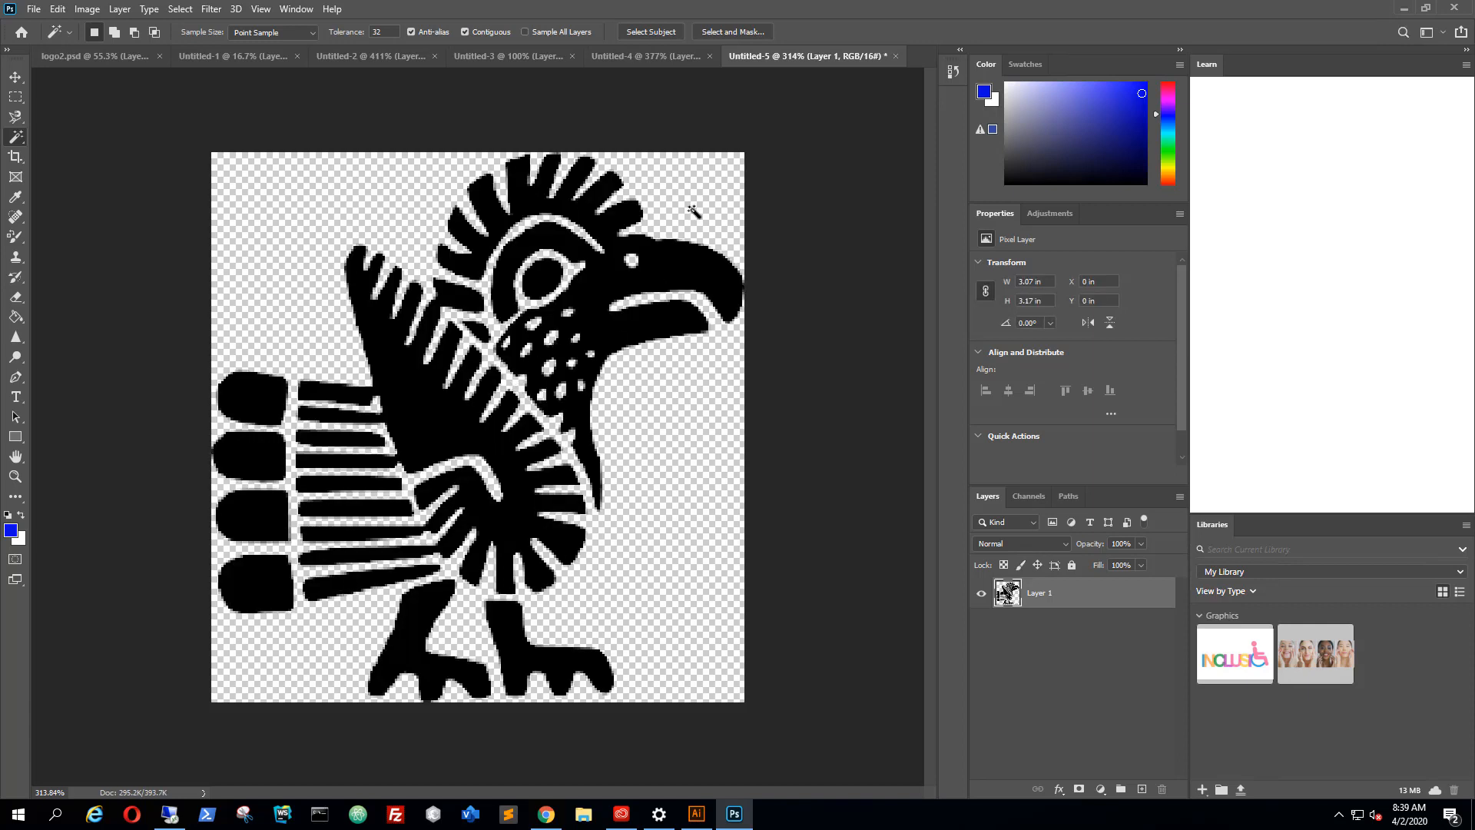
pyautogui.click(639, 58)
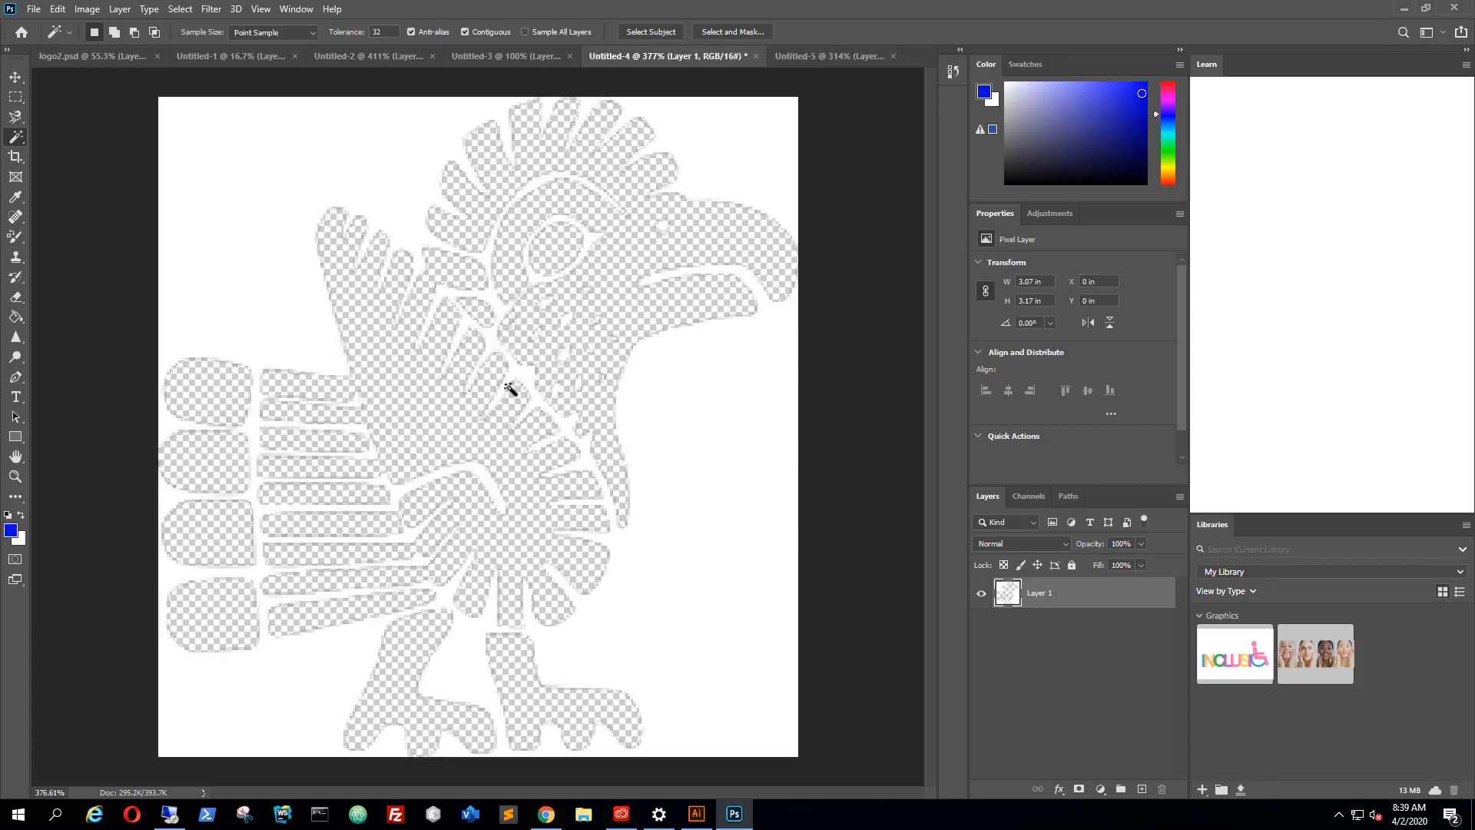
pyautogui.click(816, 52)
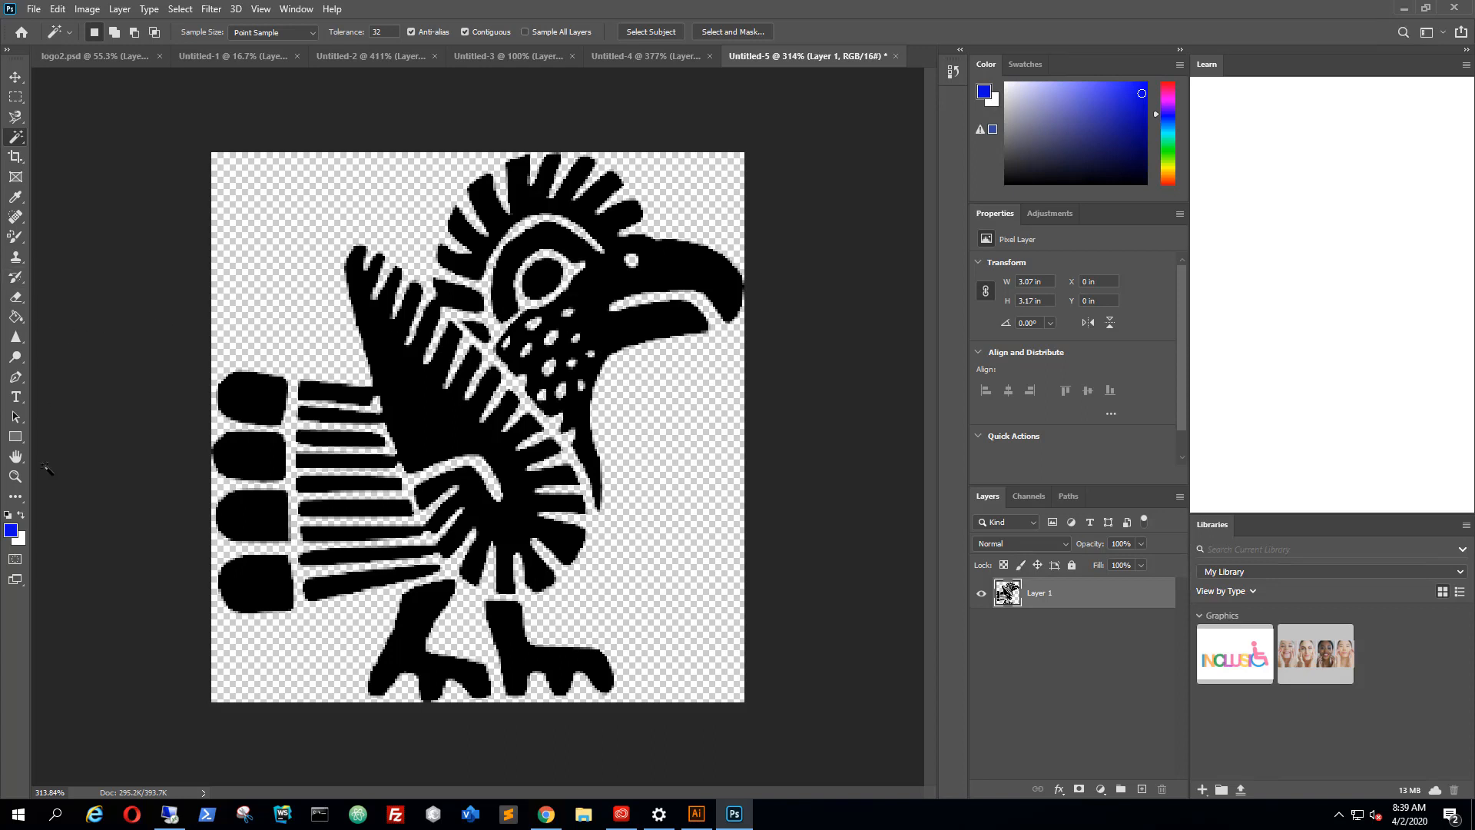
# Fill the bird's head, crest and beak shape with blue #1111d5 using the Paint Bucket.
pyautogui.click(14, 324)
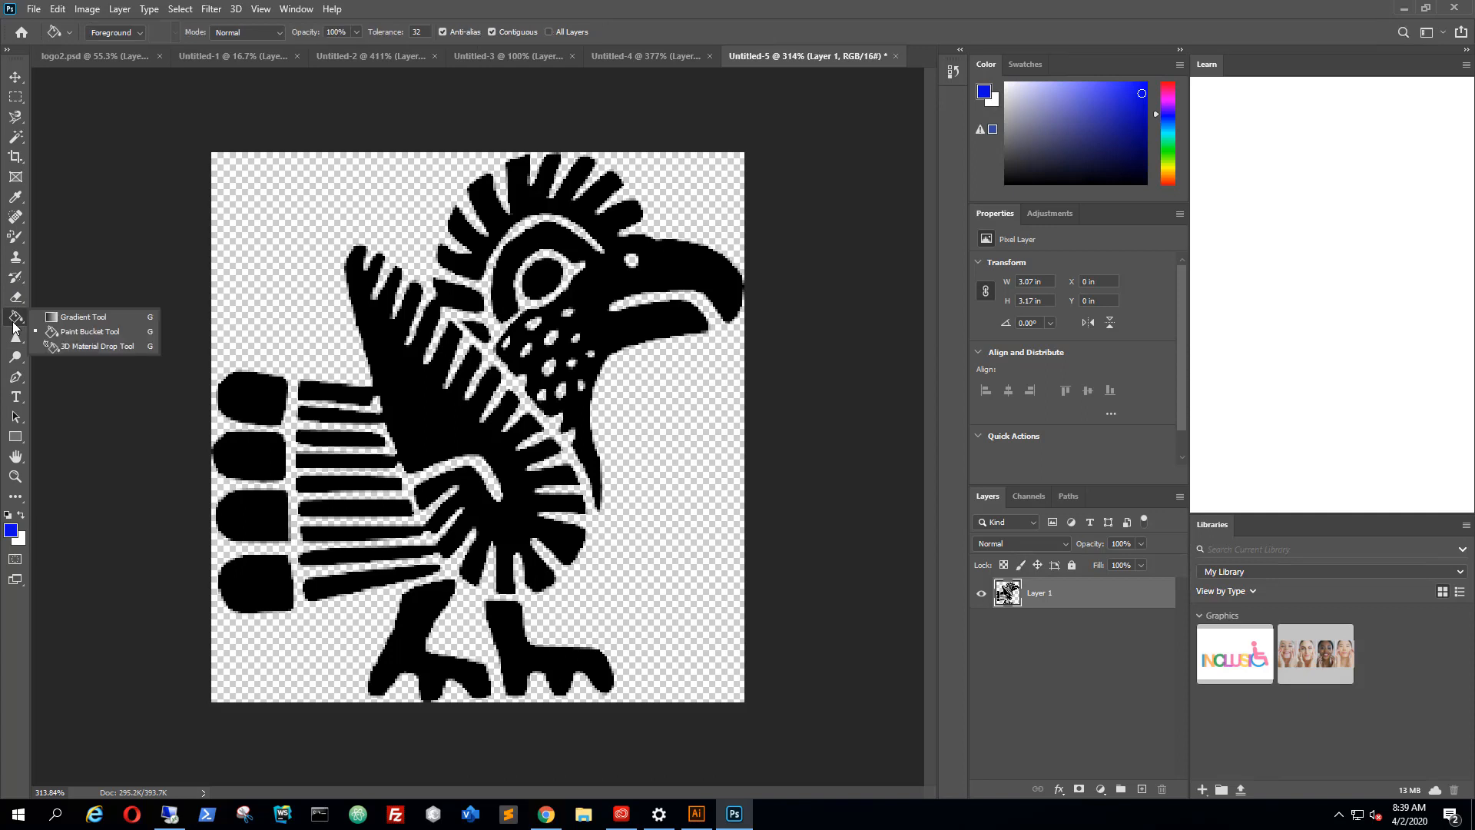
pyautogui.click(86, 331)
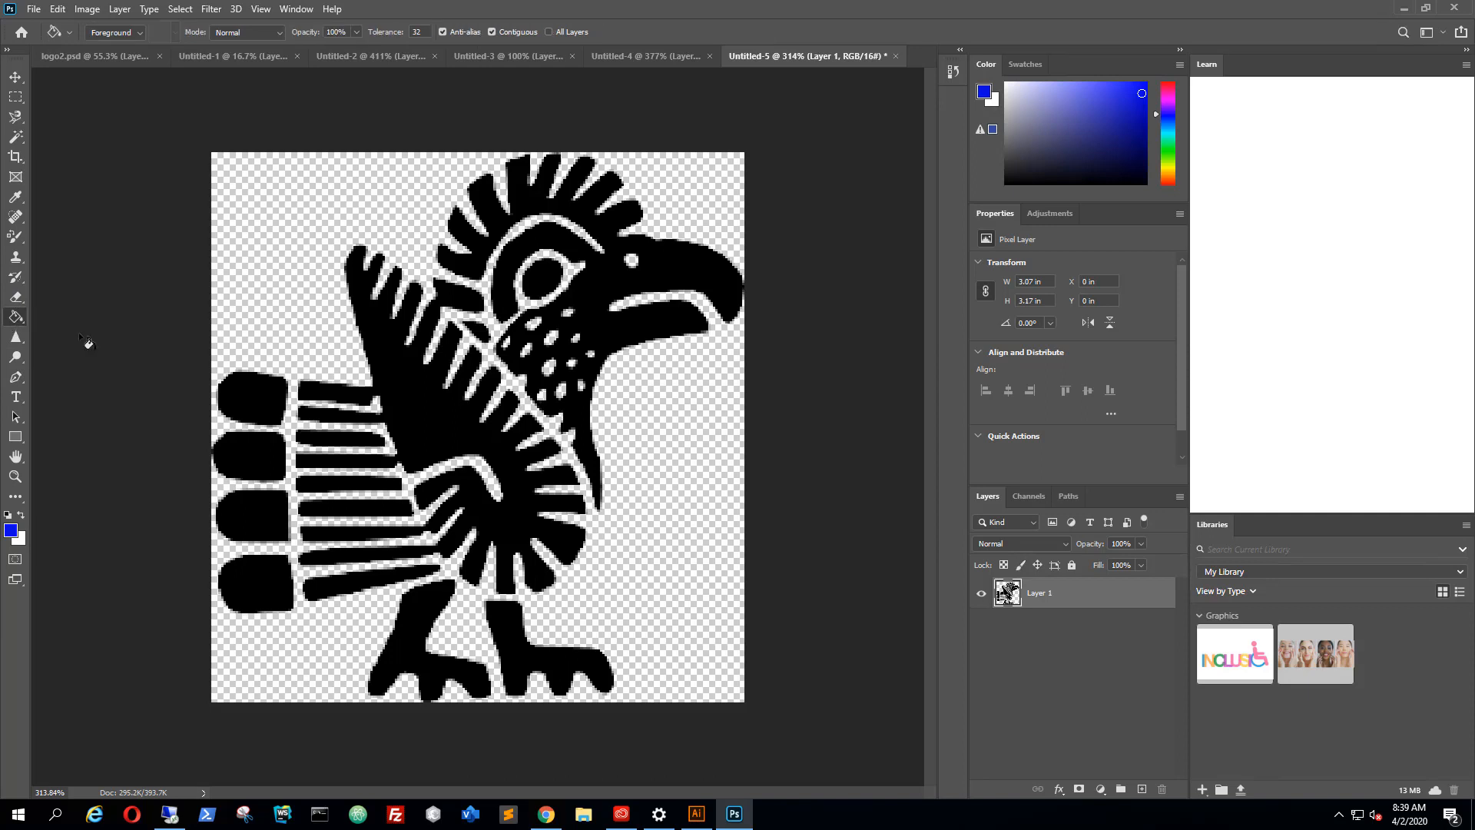
pyautogui.click(11, 533)
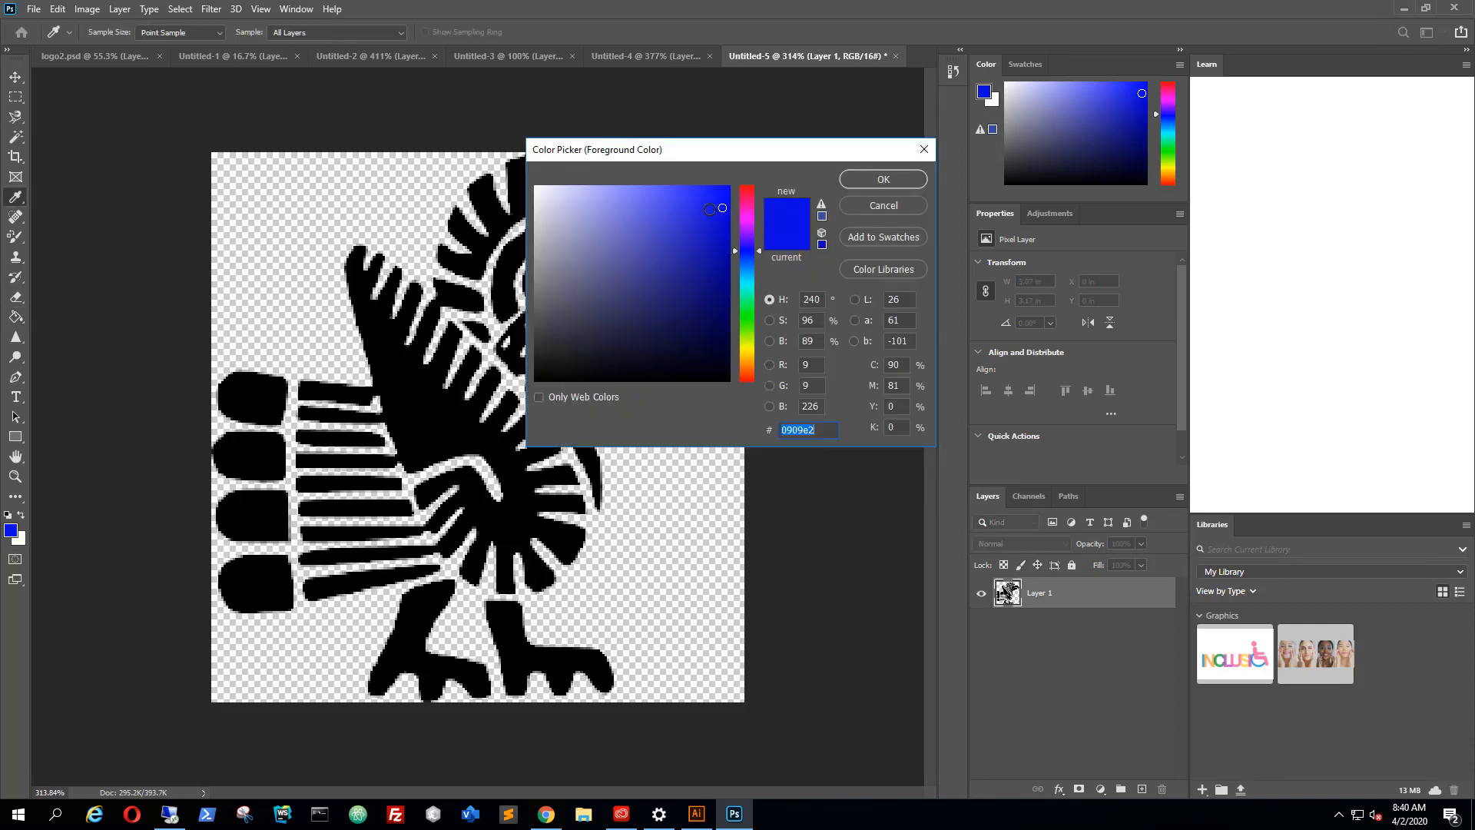
pyautogui.moveTo(710, 209)
pyautogui.mouseDown()
pyautogui.moveTo(675, 270)
pyautogui.moveTo(703, 212)
pyautogui.moveTo(715, 217)
pyautogui.mouseUp()
pyautogui.click(867, 181)
pyautogui.press('g')
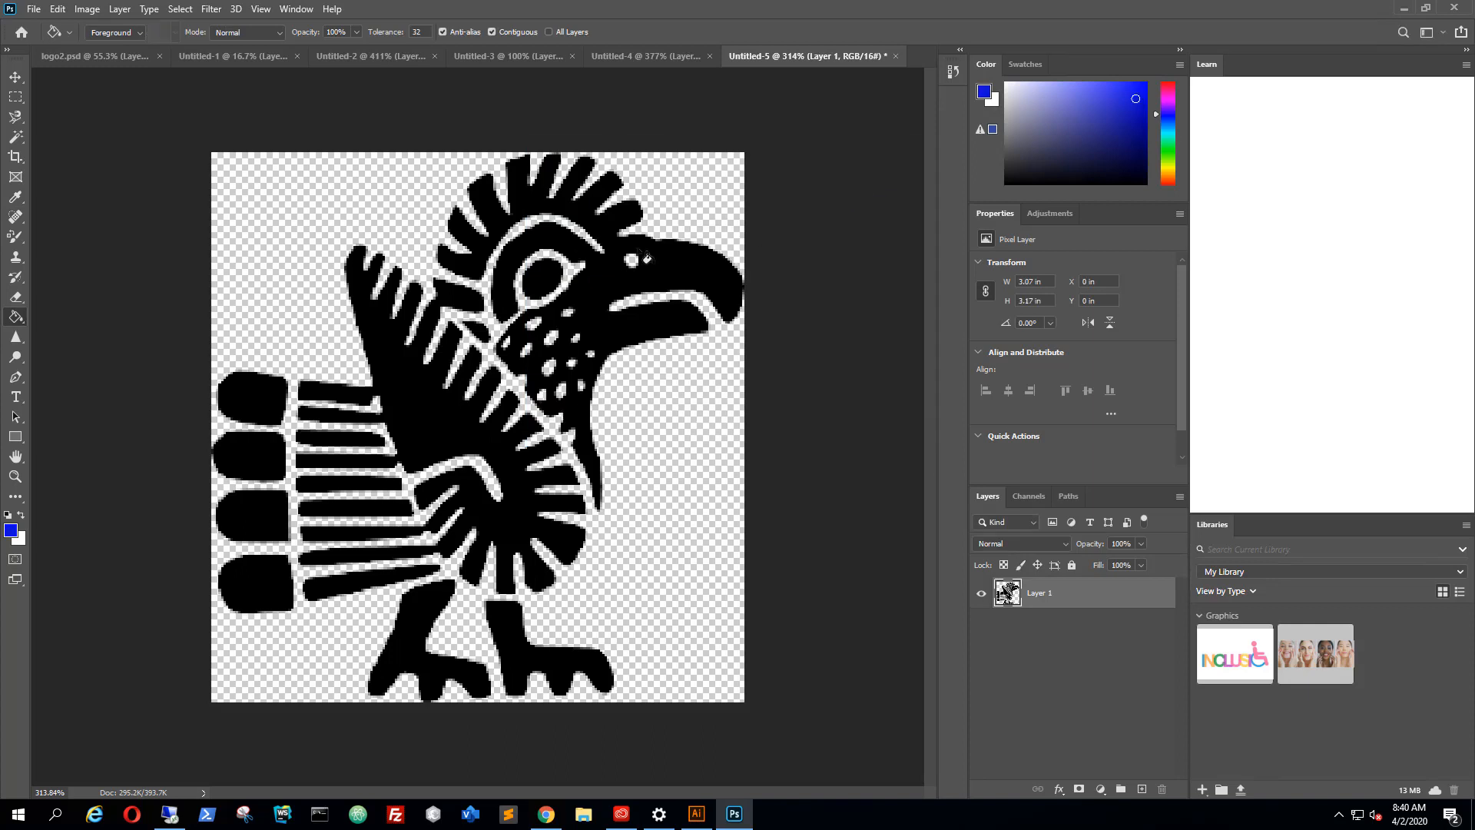
pyautogui.click(609, 296)
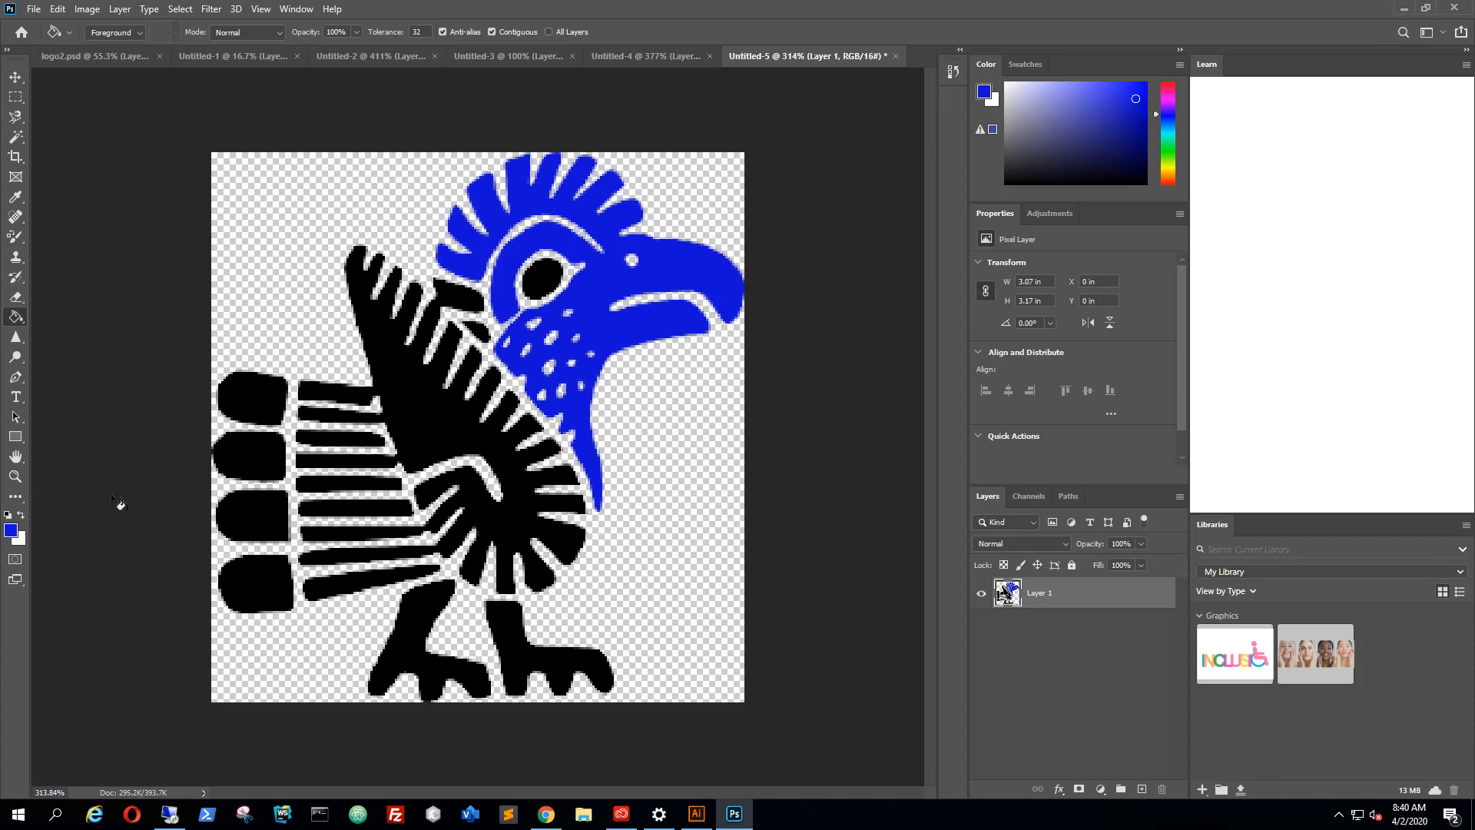
# Change the foreground color to pink #e00e7b and fill the bird's body and wing shape with it.
pyautogui.click(12, 531)
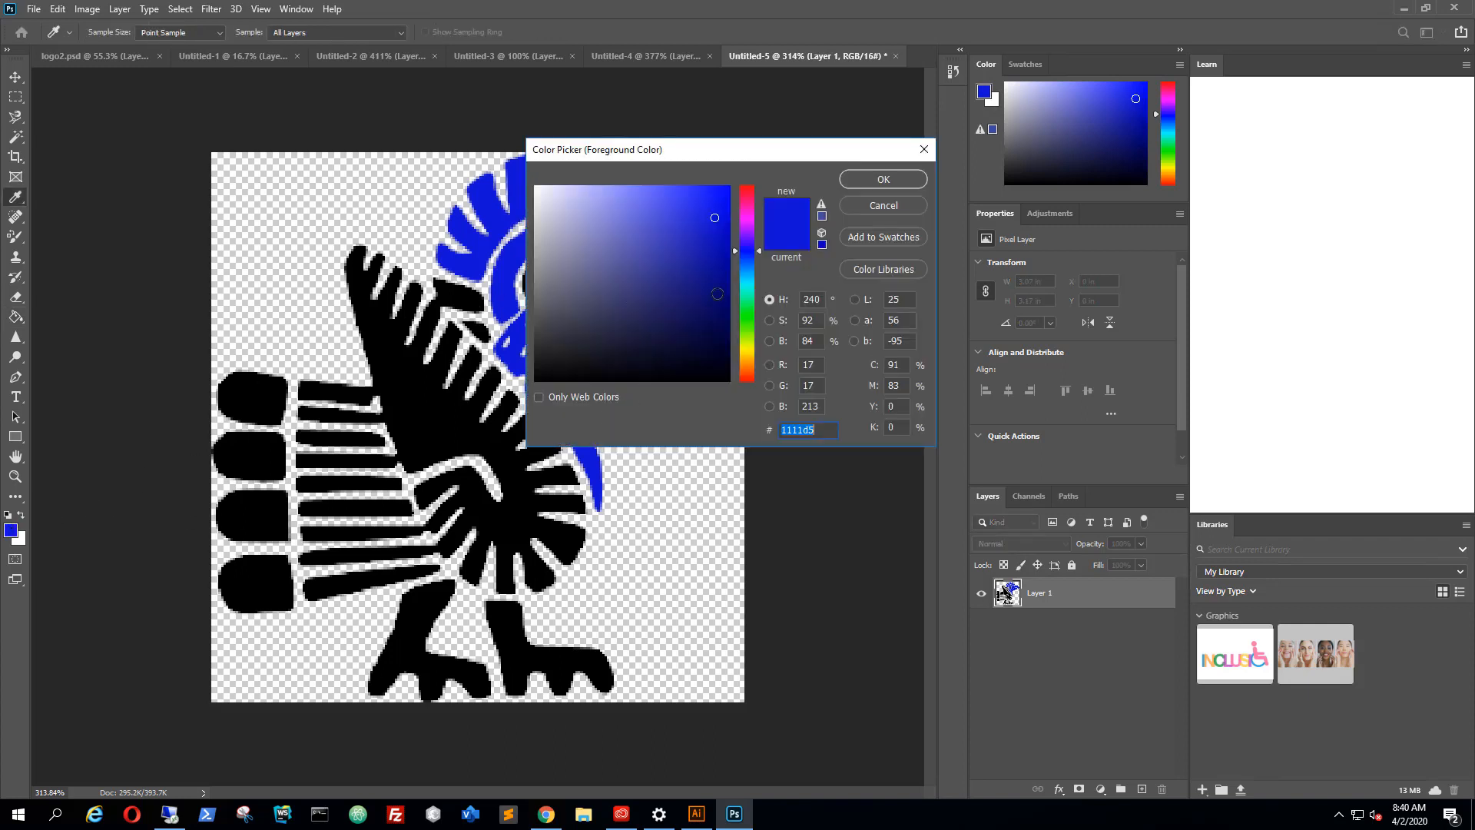
pyautogui.click(750, 204)
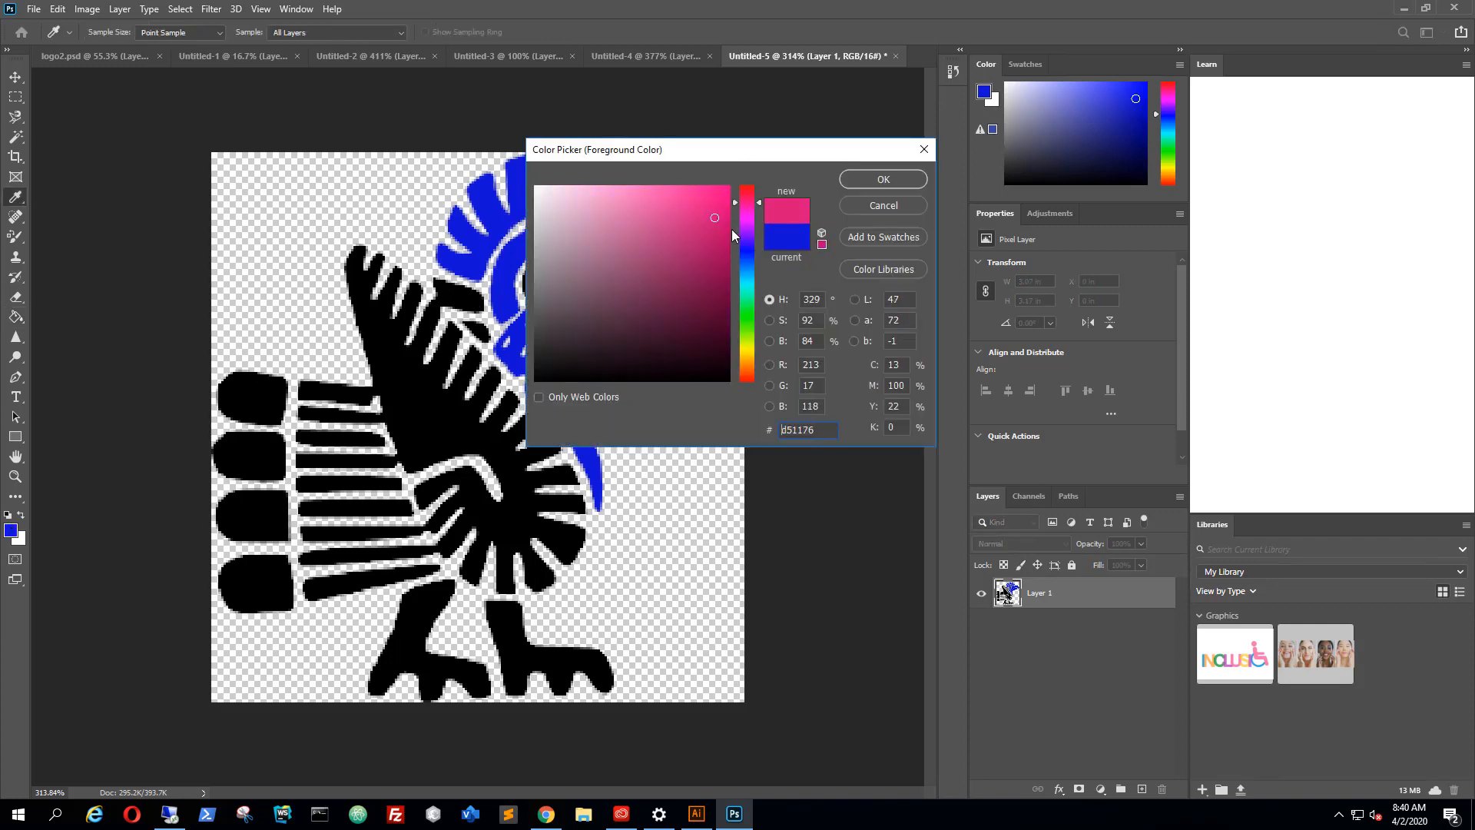
pyautogui.moveTo(716, 207); pyautogui.dragTo(717, 210)
pyautogui.click(862, 182)
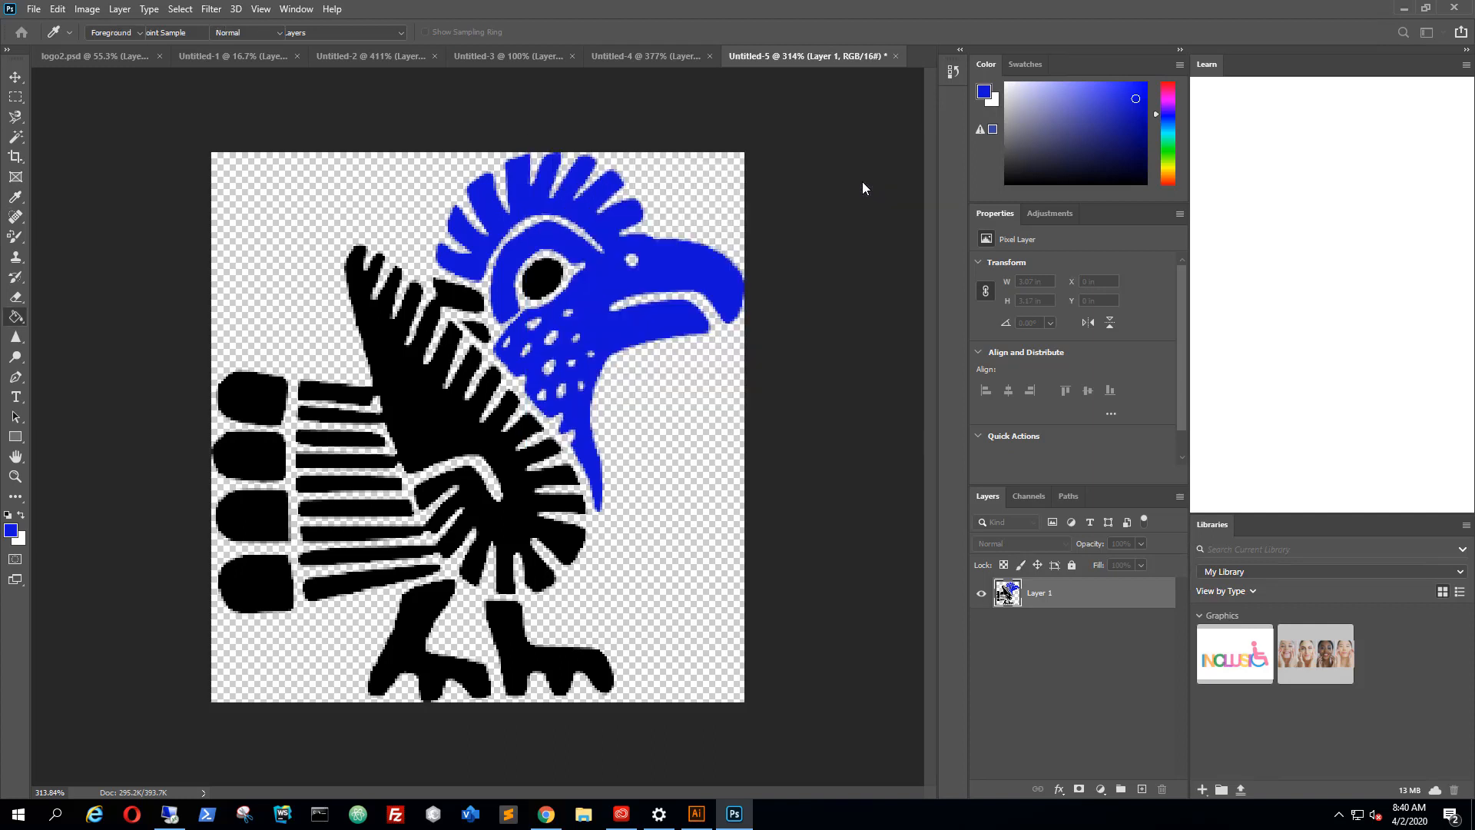
pyautogui.press('g')
pyautogui.click(432, 428)
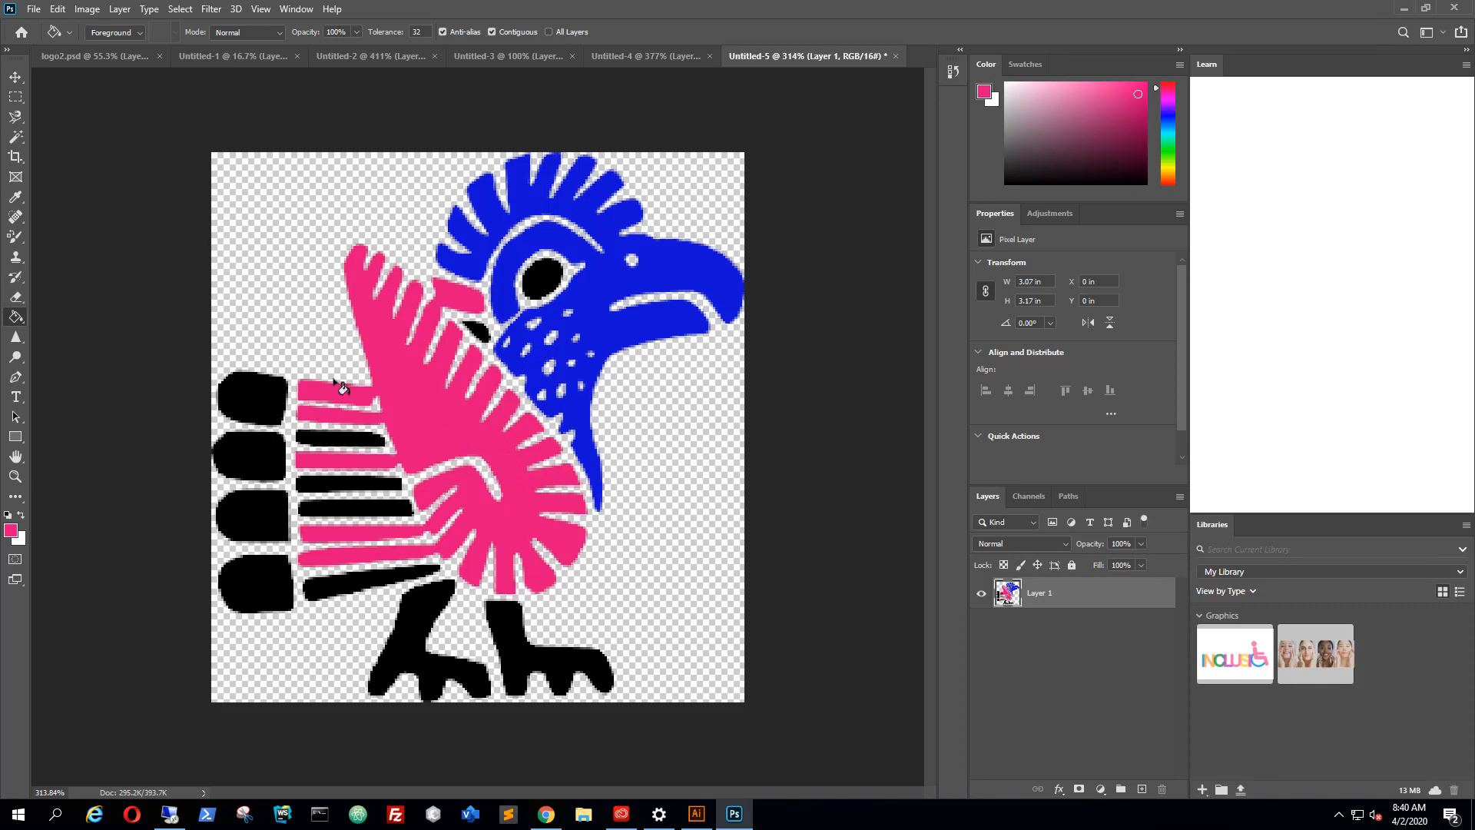
# Change the foreground color to green #10c537 and fill the second and fourth rounded tail tips from the top.
pyautogui.click(11, 531)
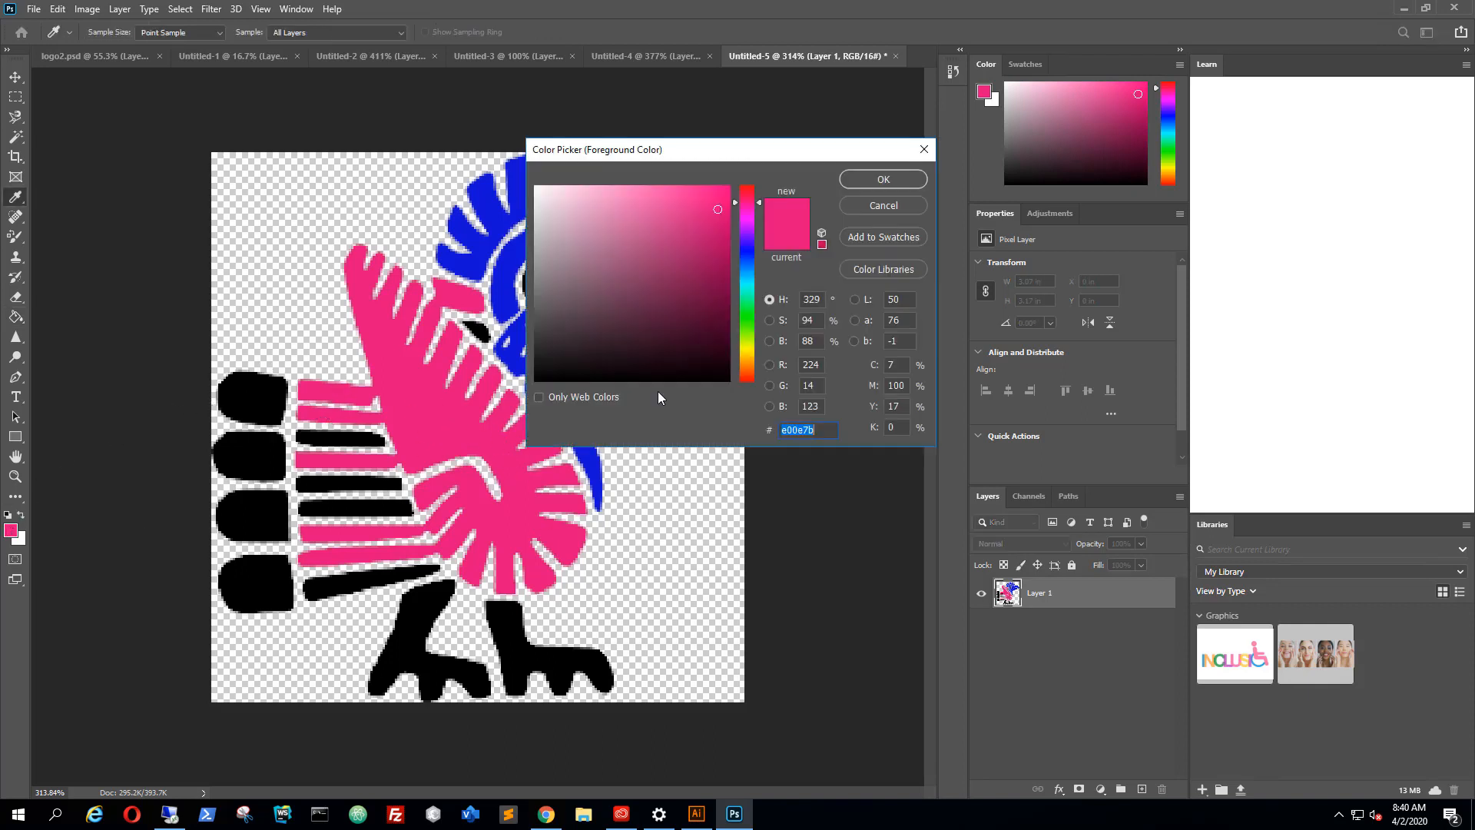
pyautogui.click(713, 230)
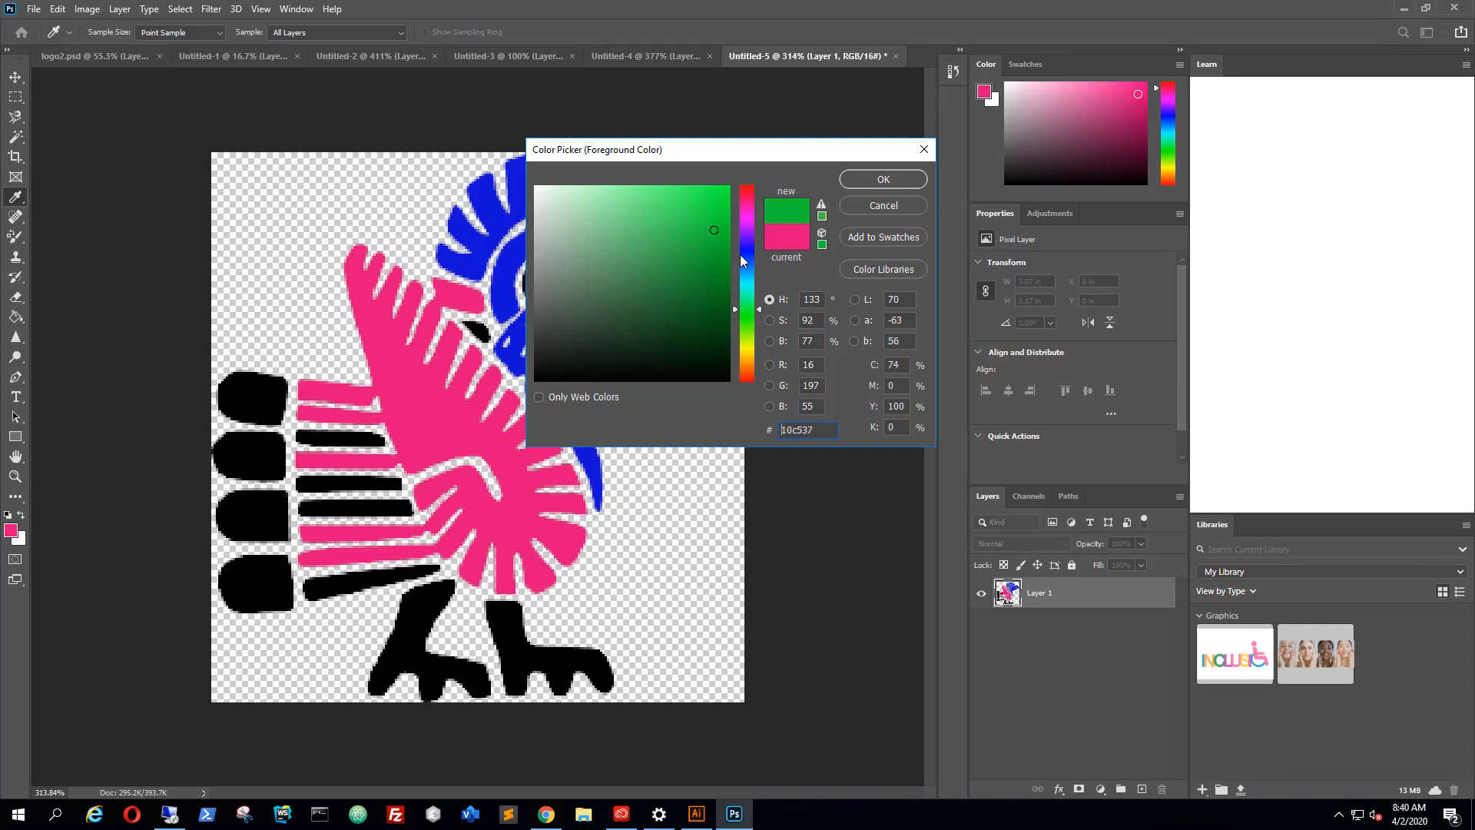
pyautogui.click(882, 179)
pyautogui.press('g')
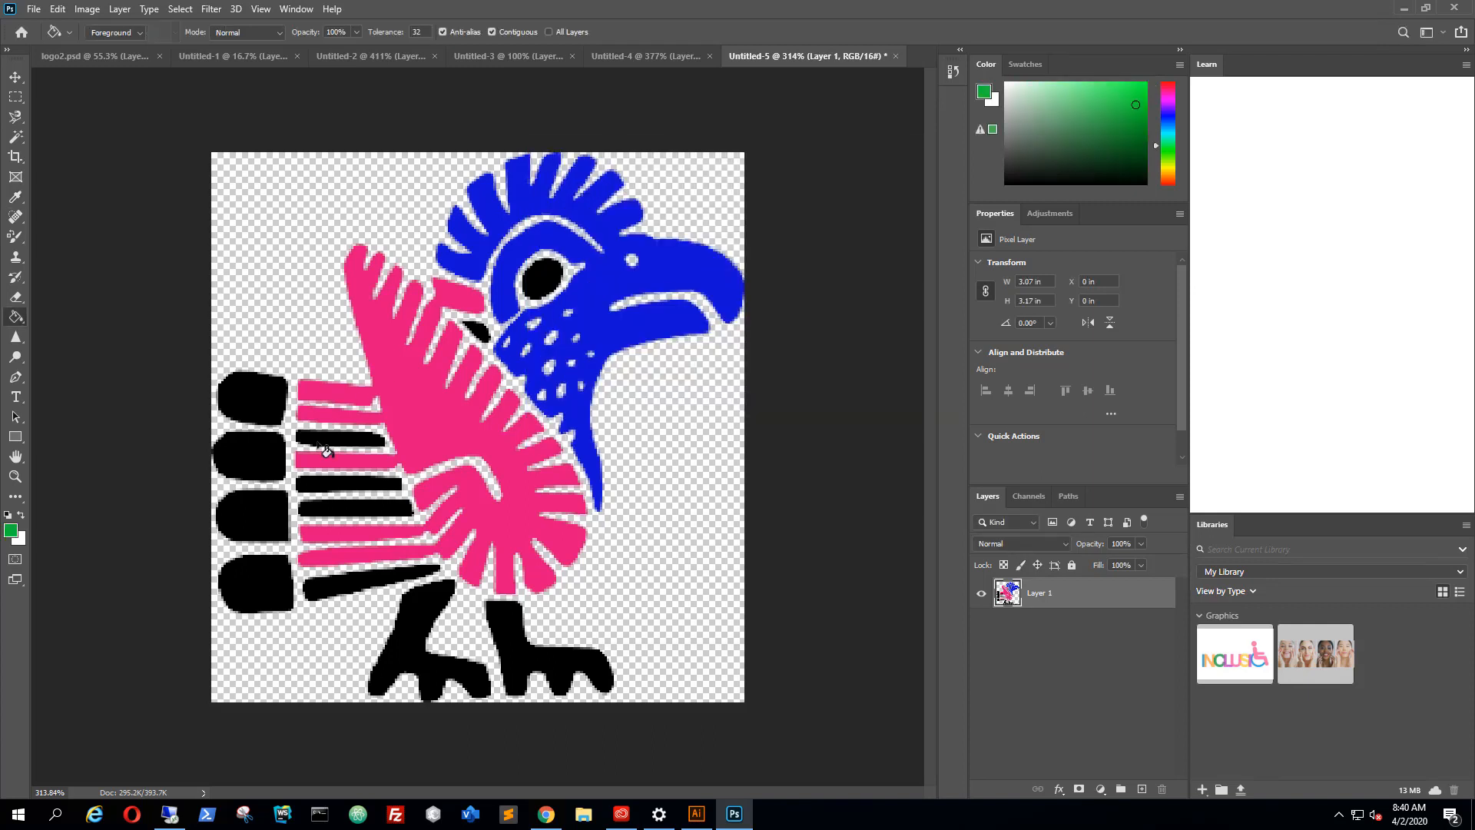
pyautogui.click(260, 466)
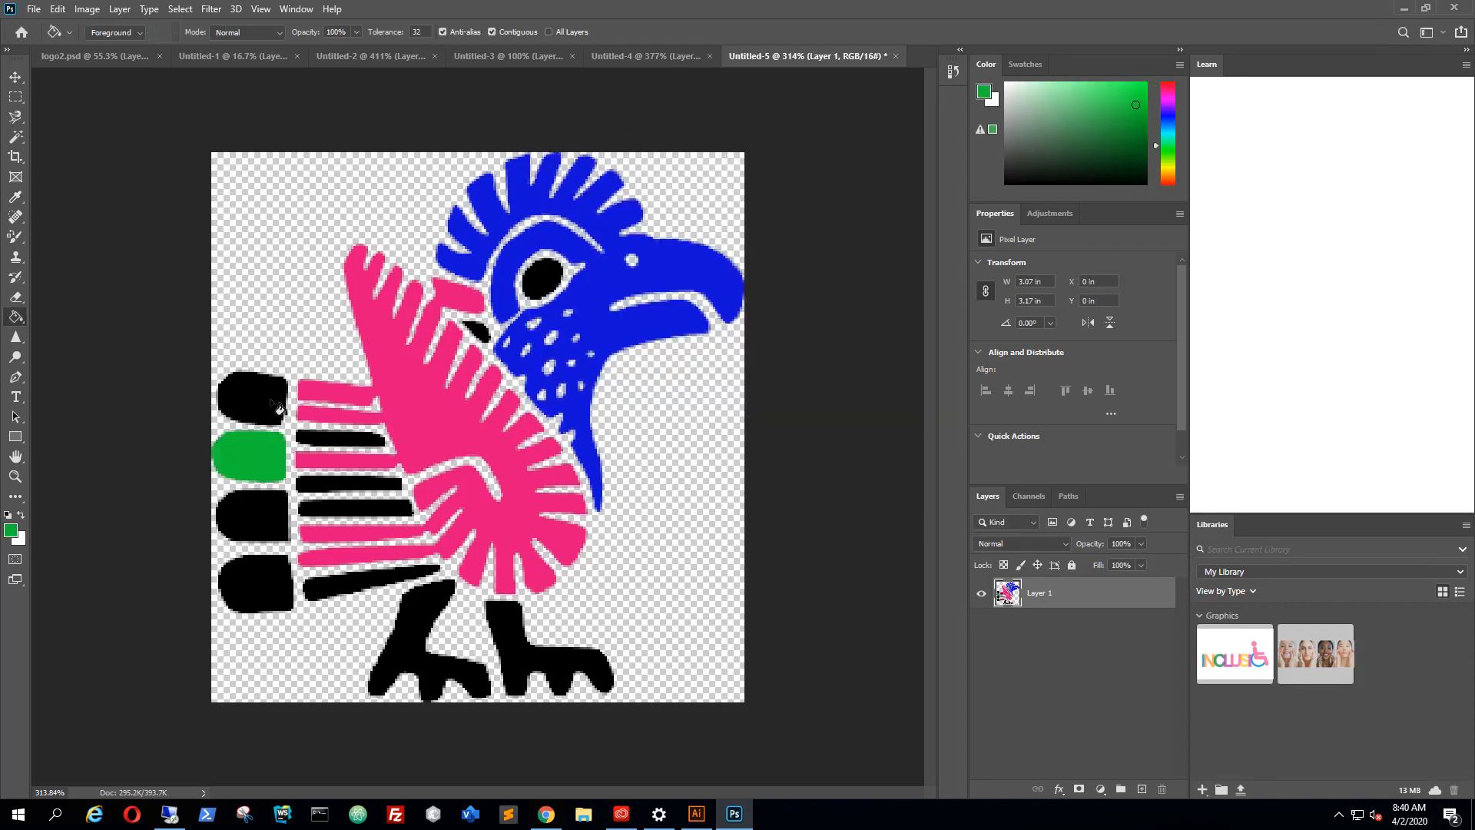
pyautogui.click(263, 582)
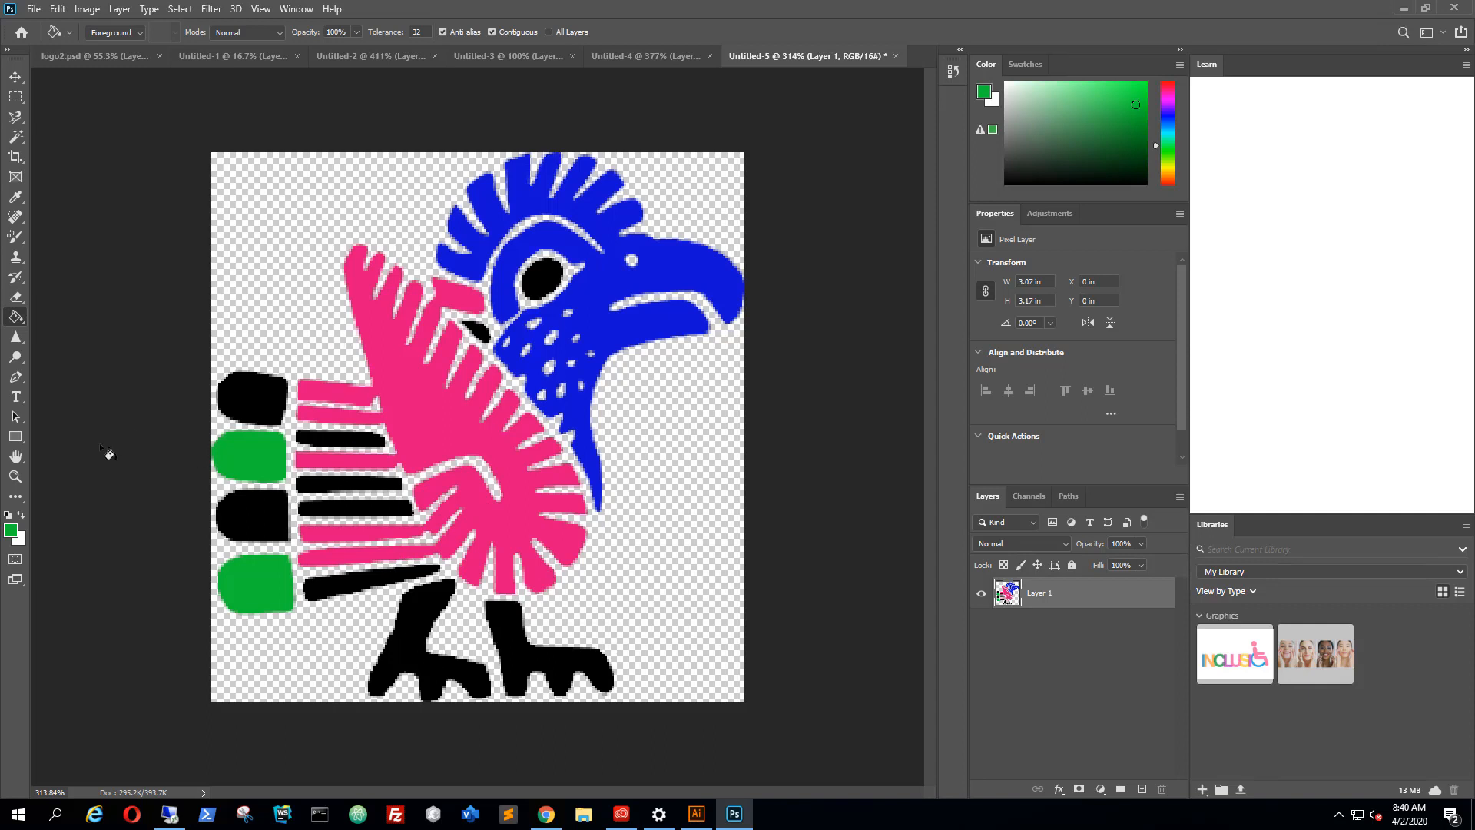
# Change the foreground color to pale yellow #d6cd6f and fill both of the bird's legs with it.
pyautogui.click(14, 535)
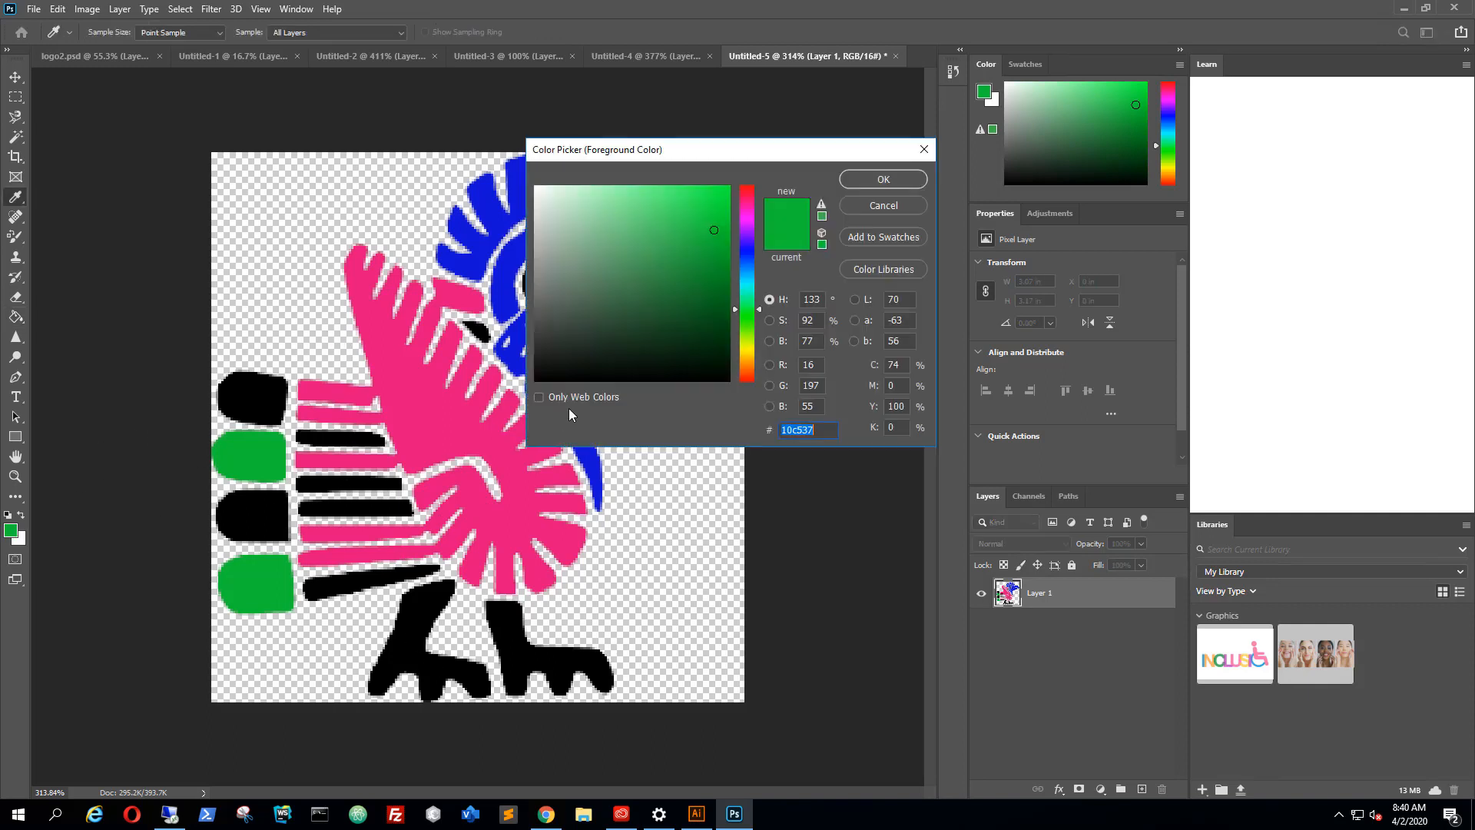
pyautogui.click(749, 347)
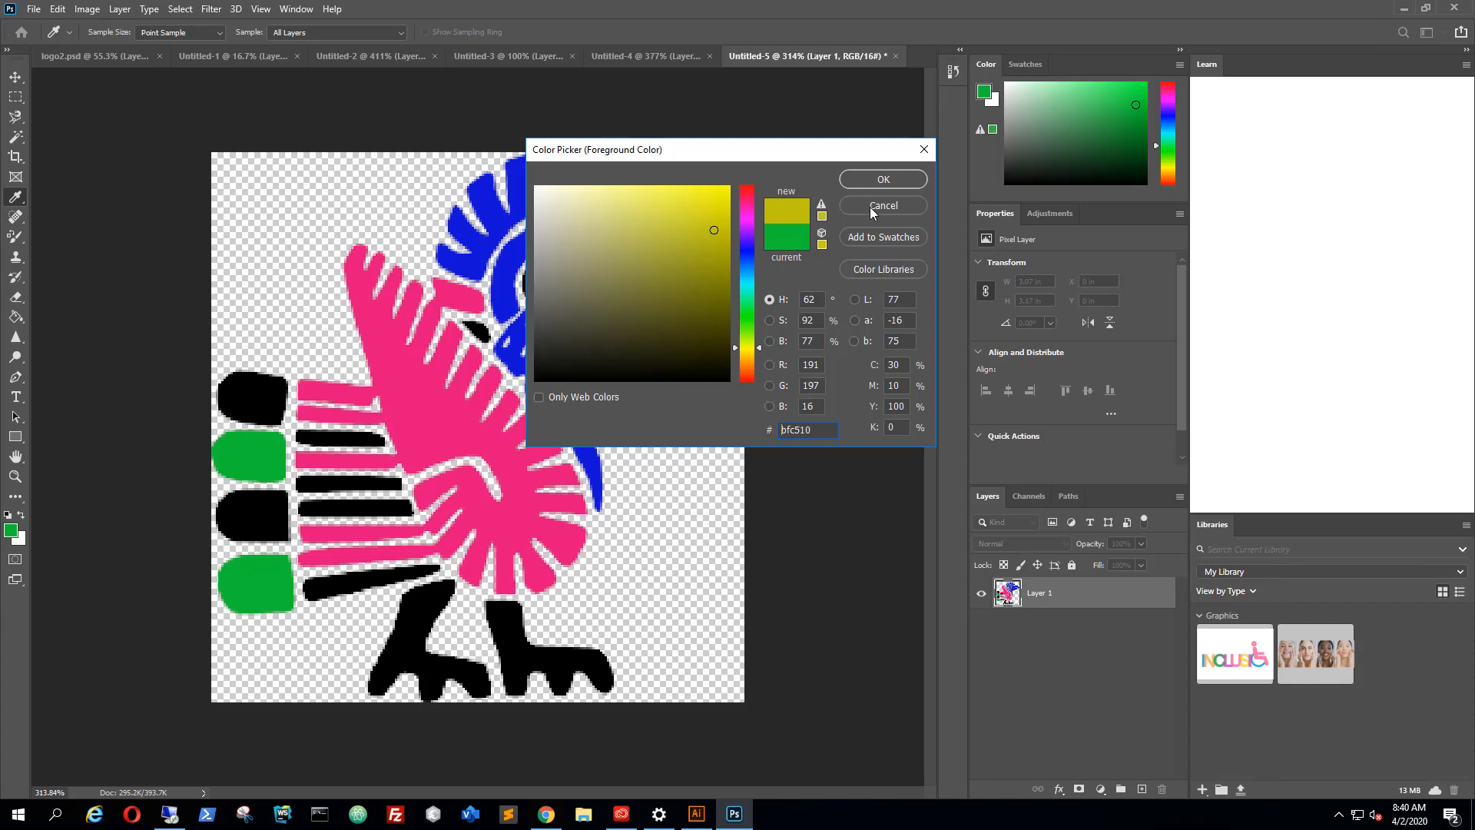
pyautogui.moveTo(703, 216); pyautogui.dragTo(691, 256)
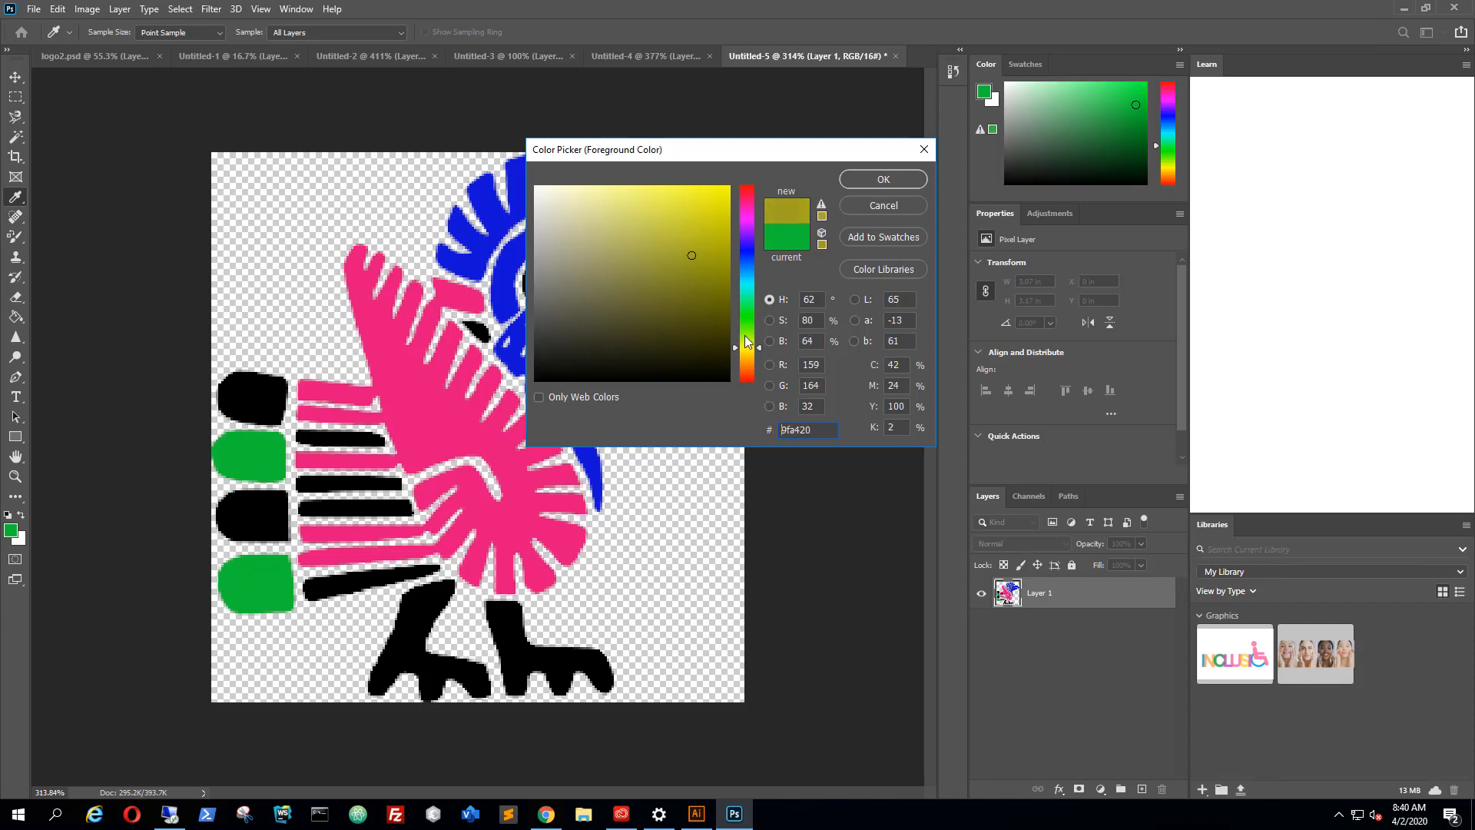
pyautogui.moveTo(750, 349); pyautogui.dragTo(750, 352)
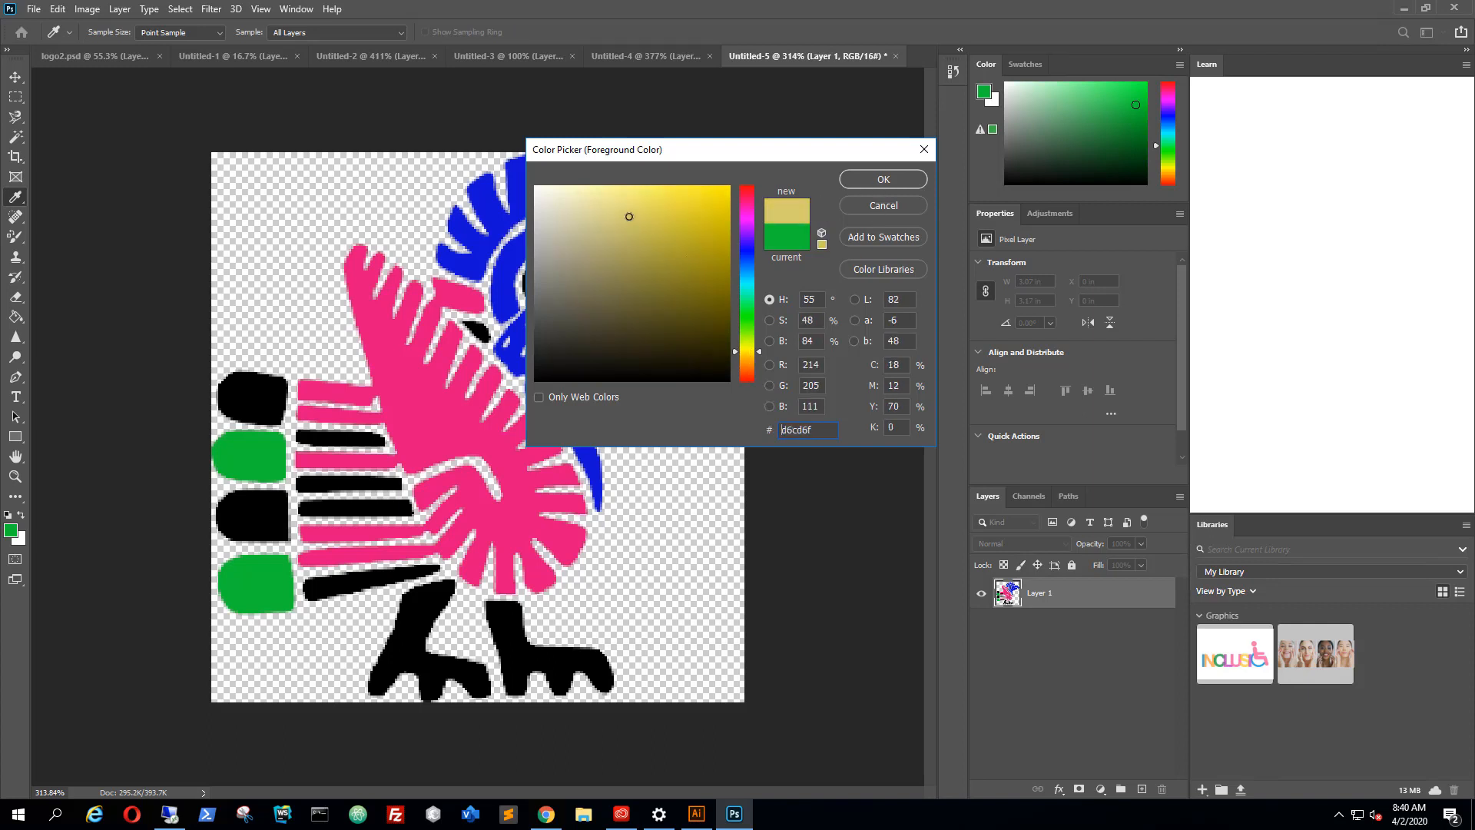
pyautogui.click(892, 186)
pyautogui.press('g')
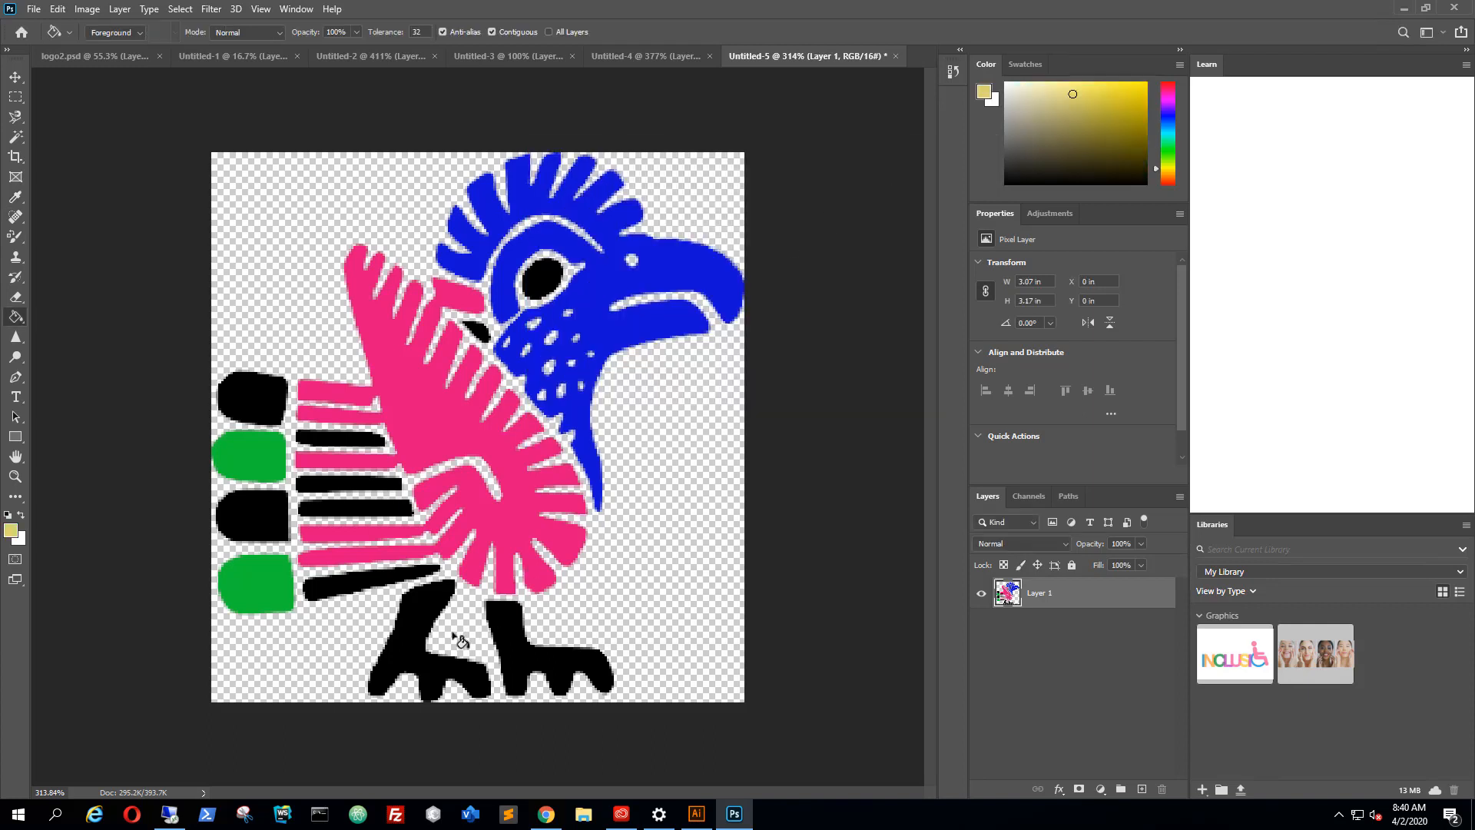
pyautogui.click(467, 674)
pyautogui.click(529, 652)
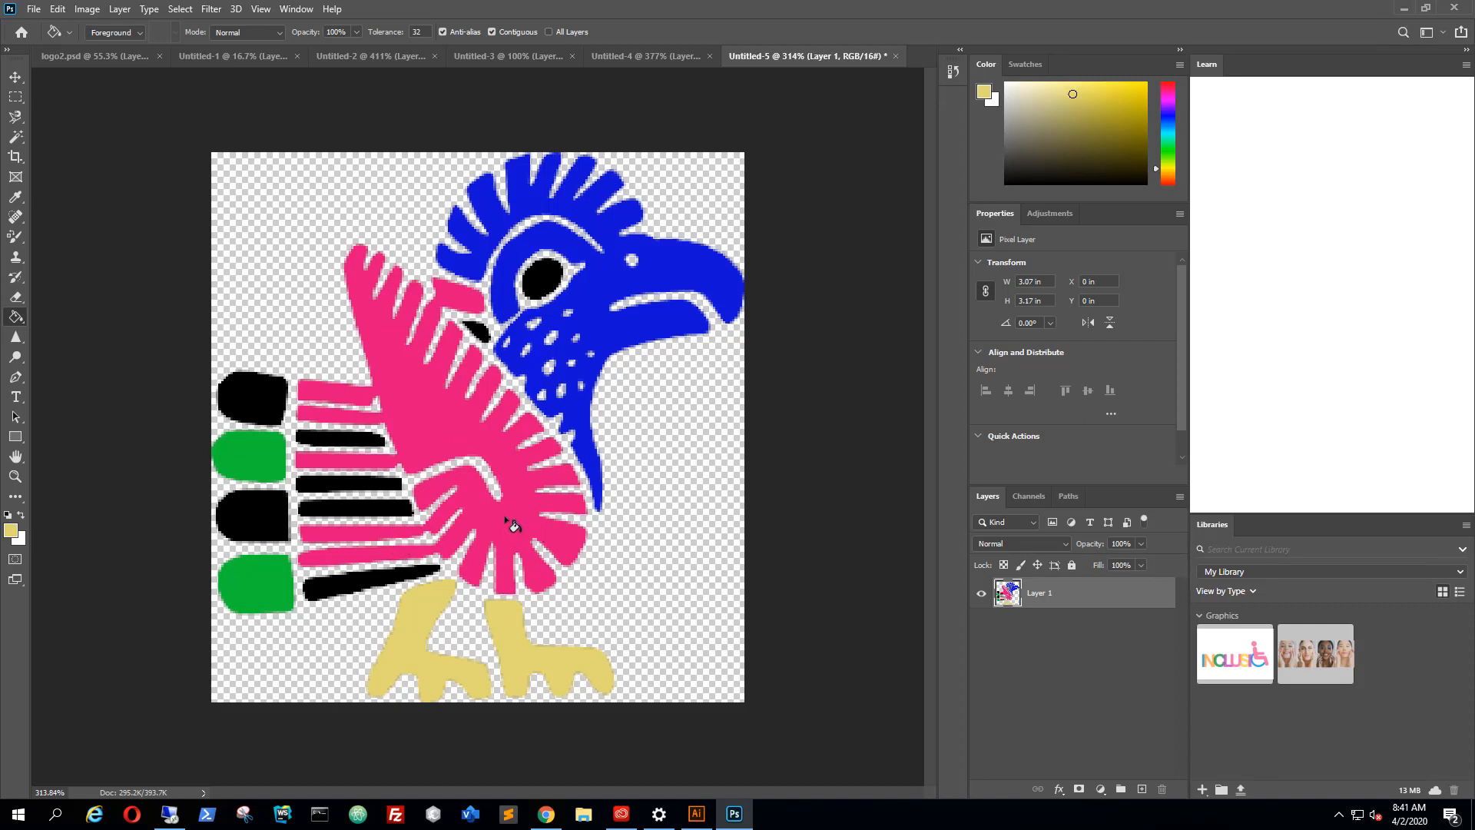
# Save a PNG copy on the computer as logoDeleteMe in the Project 6 - March 2020 folder, using the Large file size option.
pyautogui.click(34, 9)
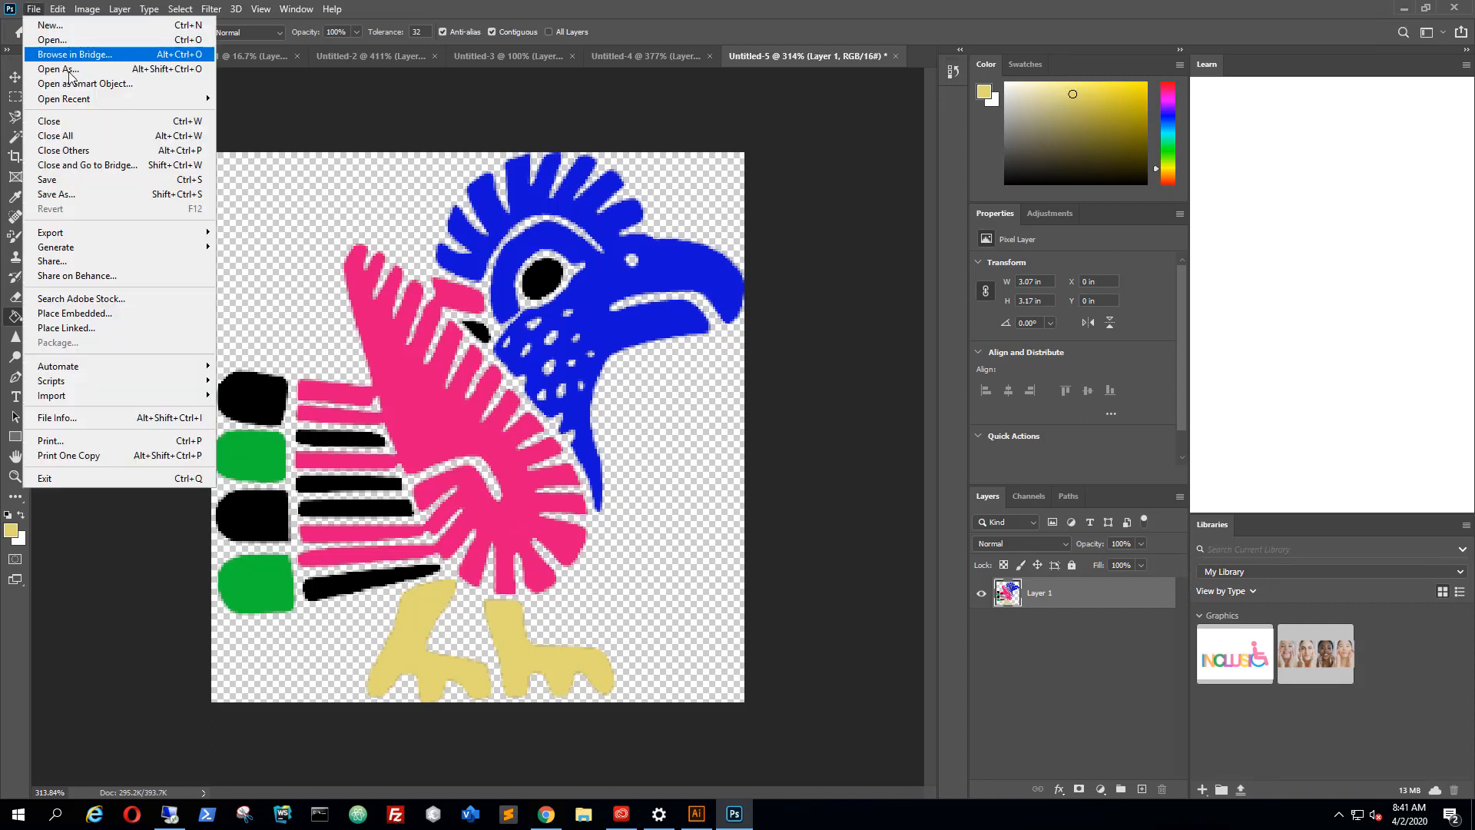
pyautogui.click(66, 186)
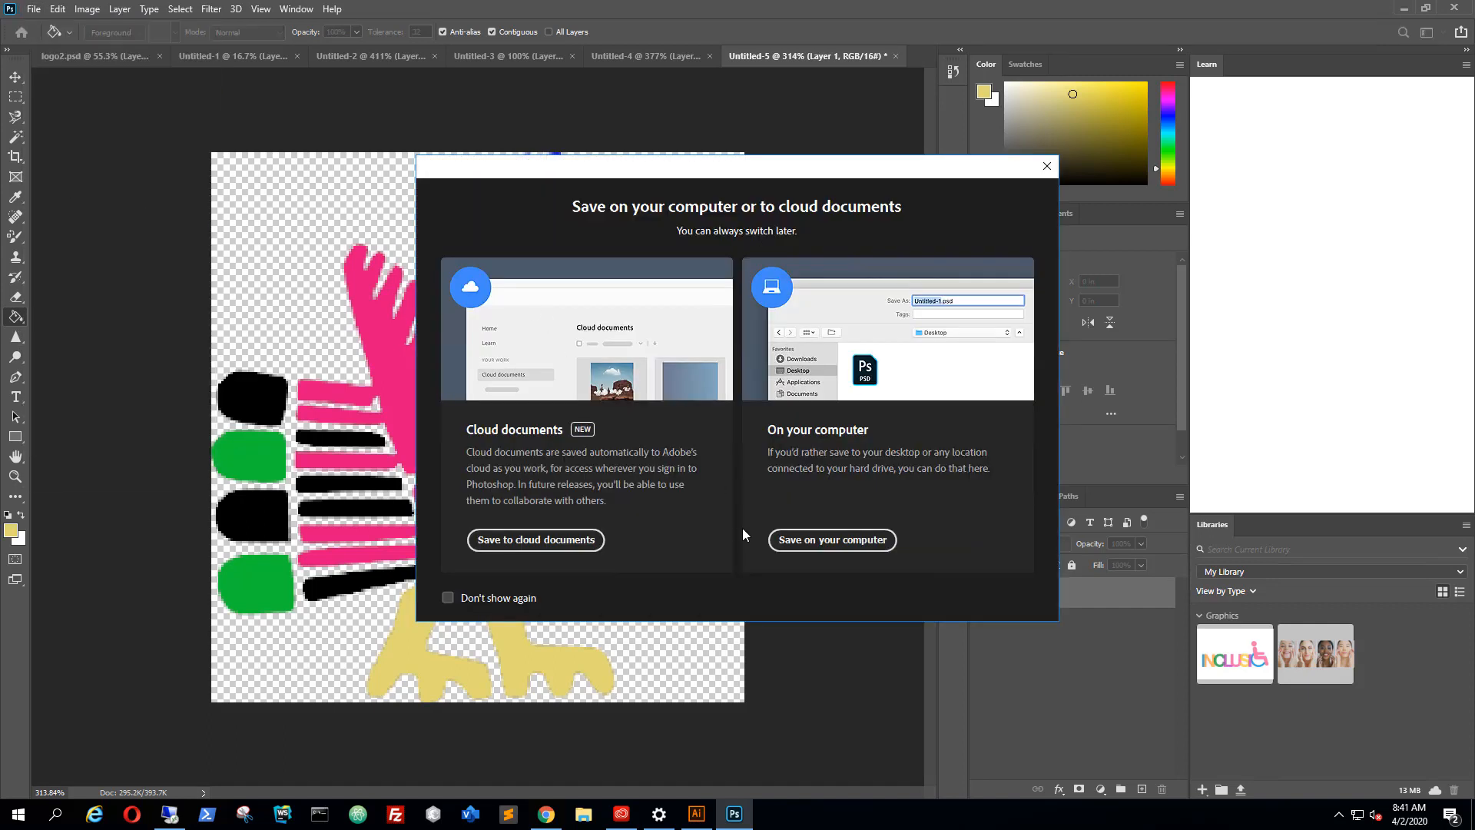
pyautogui.click(823, 538)
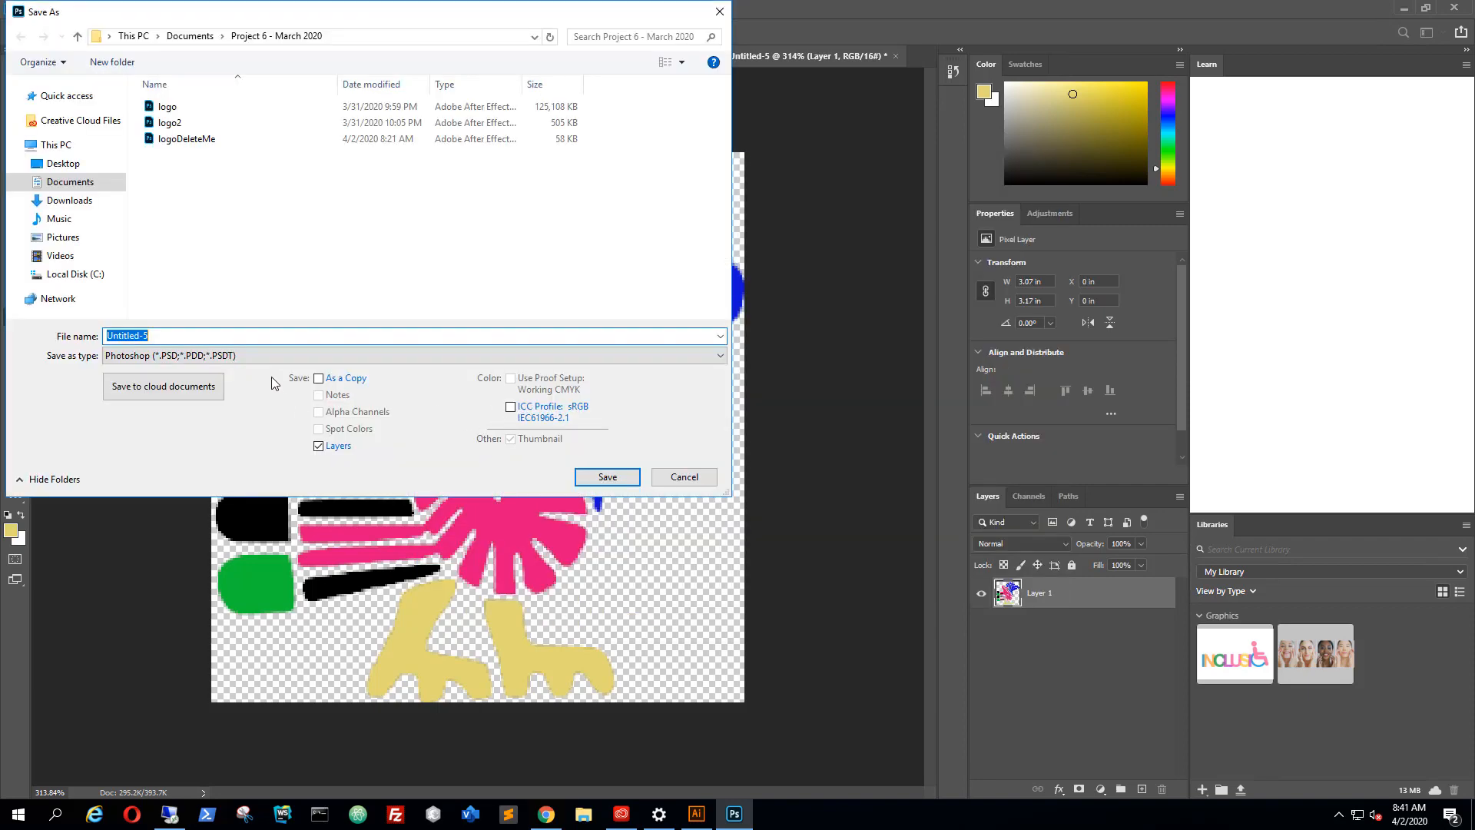
pyautogui.click(194, 140)
pyautogui.doubleClick(132, 336)
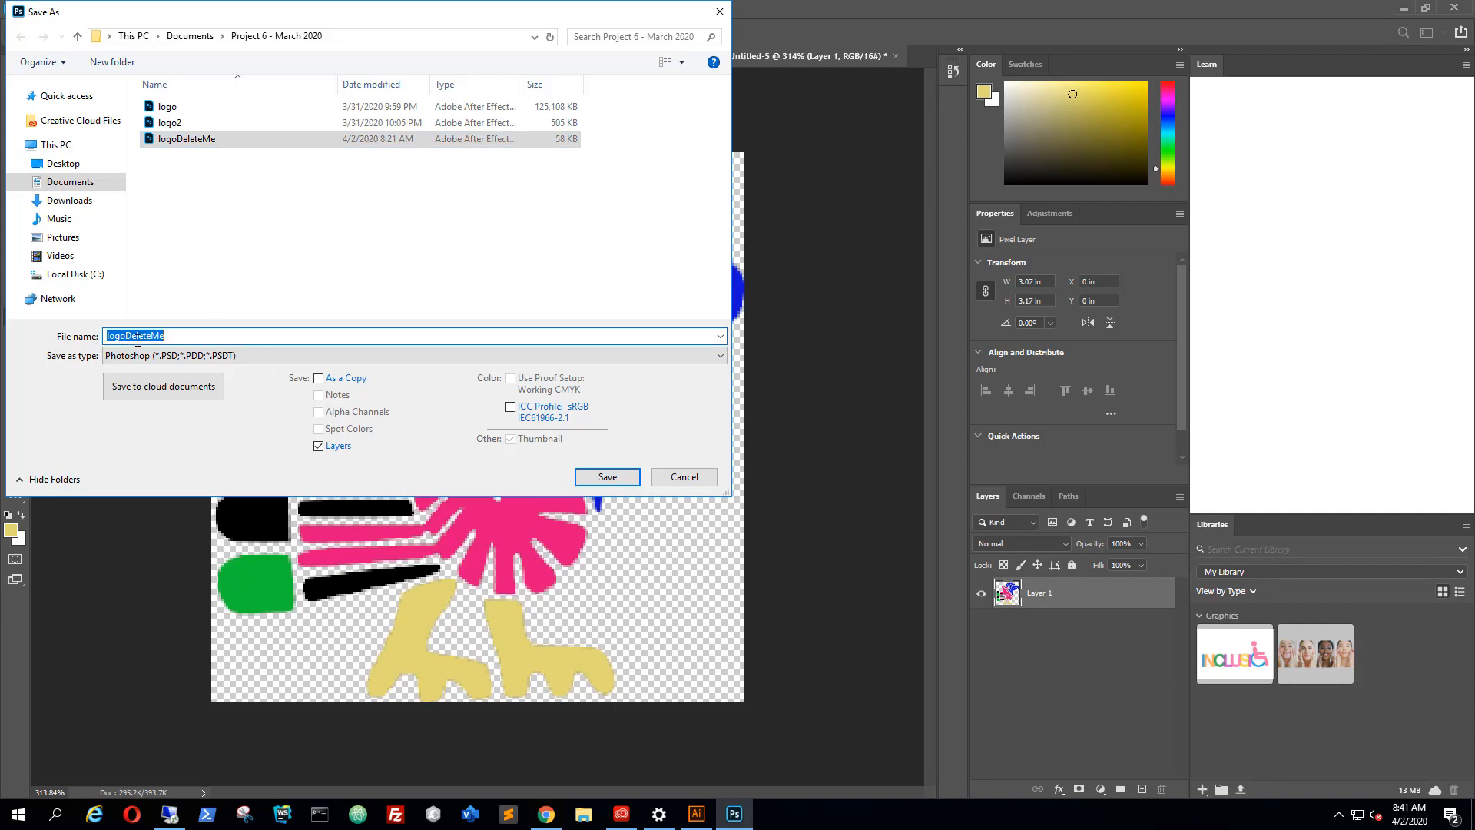
pyautogui.click(187, 358)
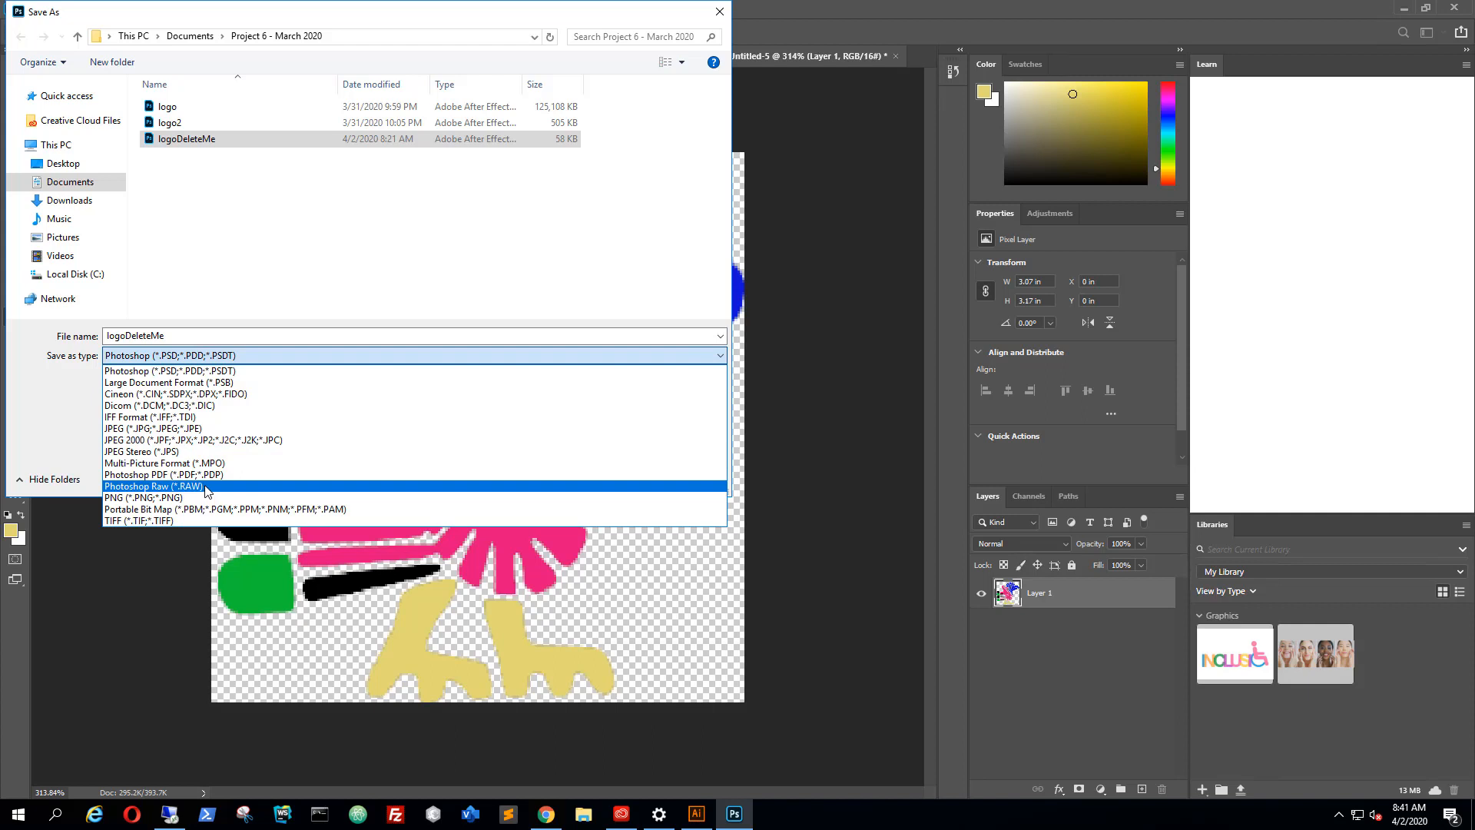
pyautogui.click(181, 498)
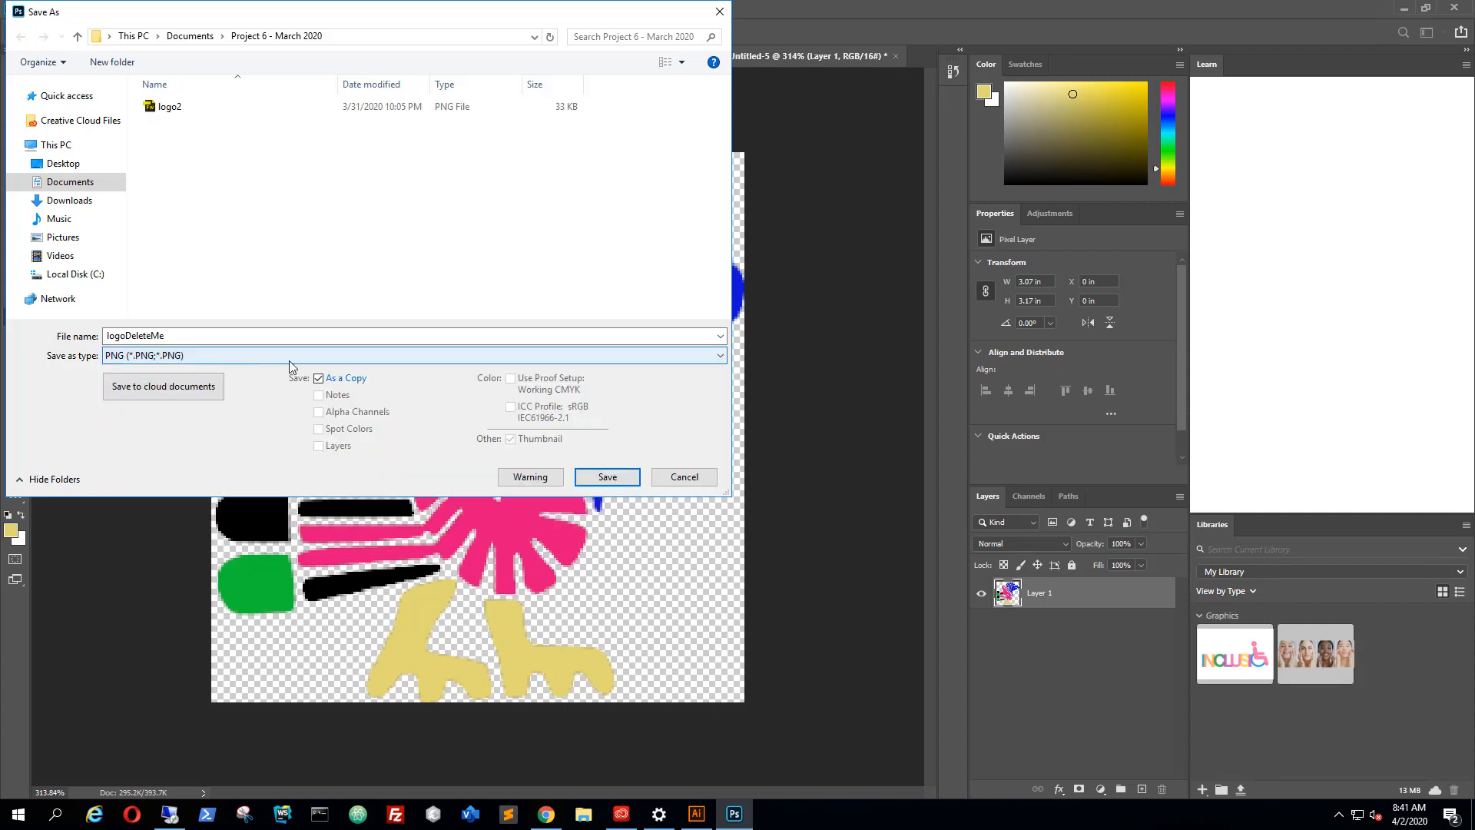
pyautogui.click(599, 478)
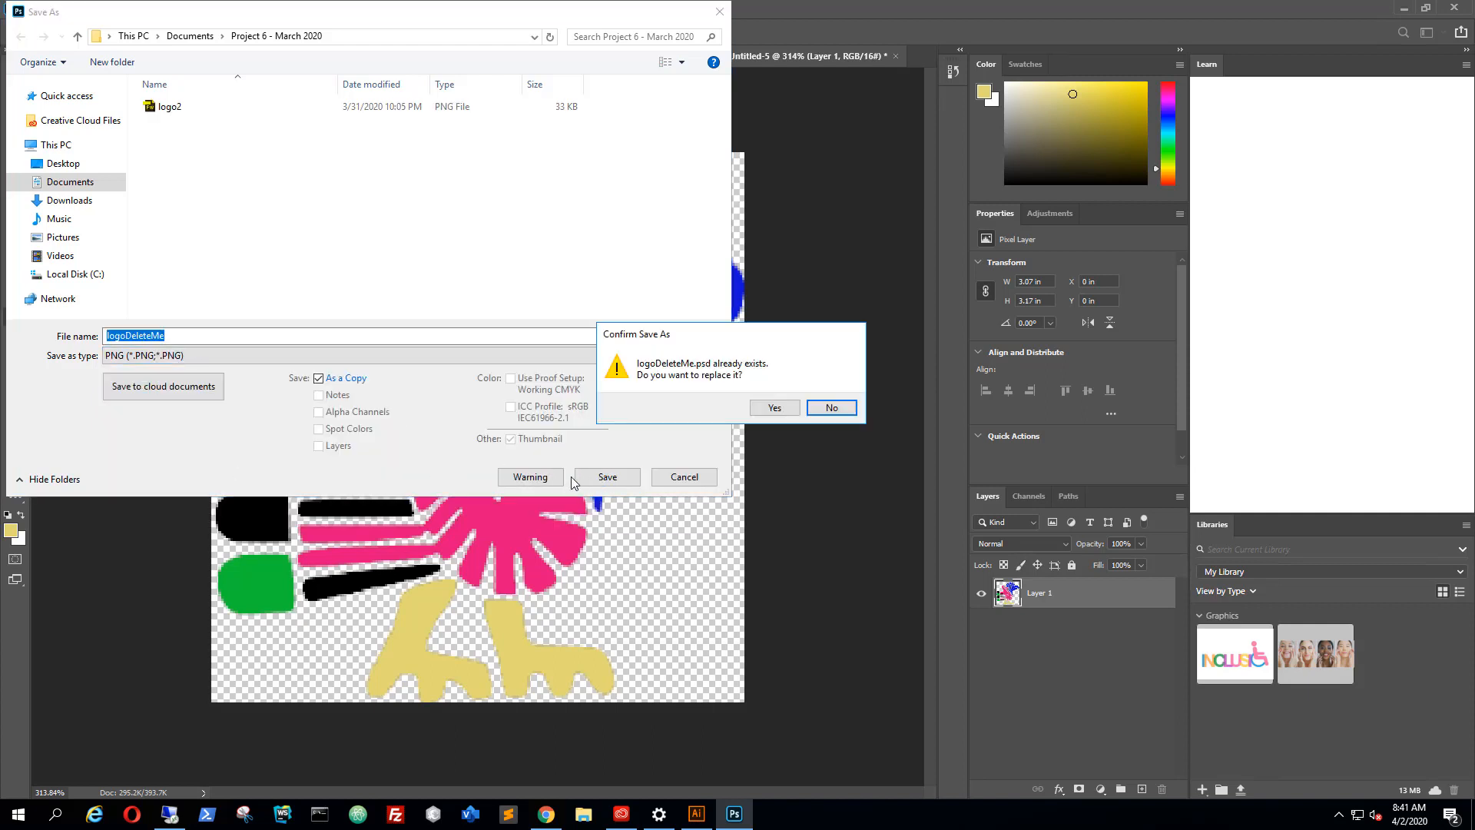
pyautogui.click(771, 408)
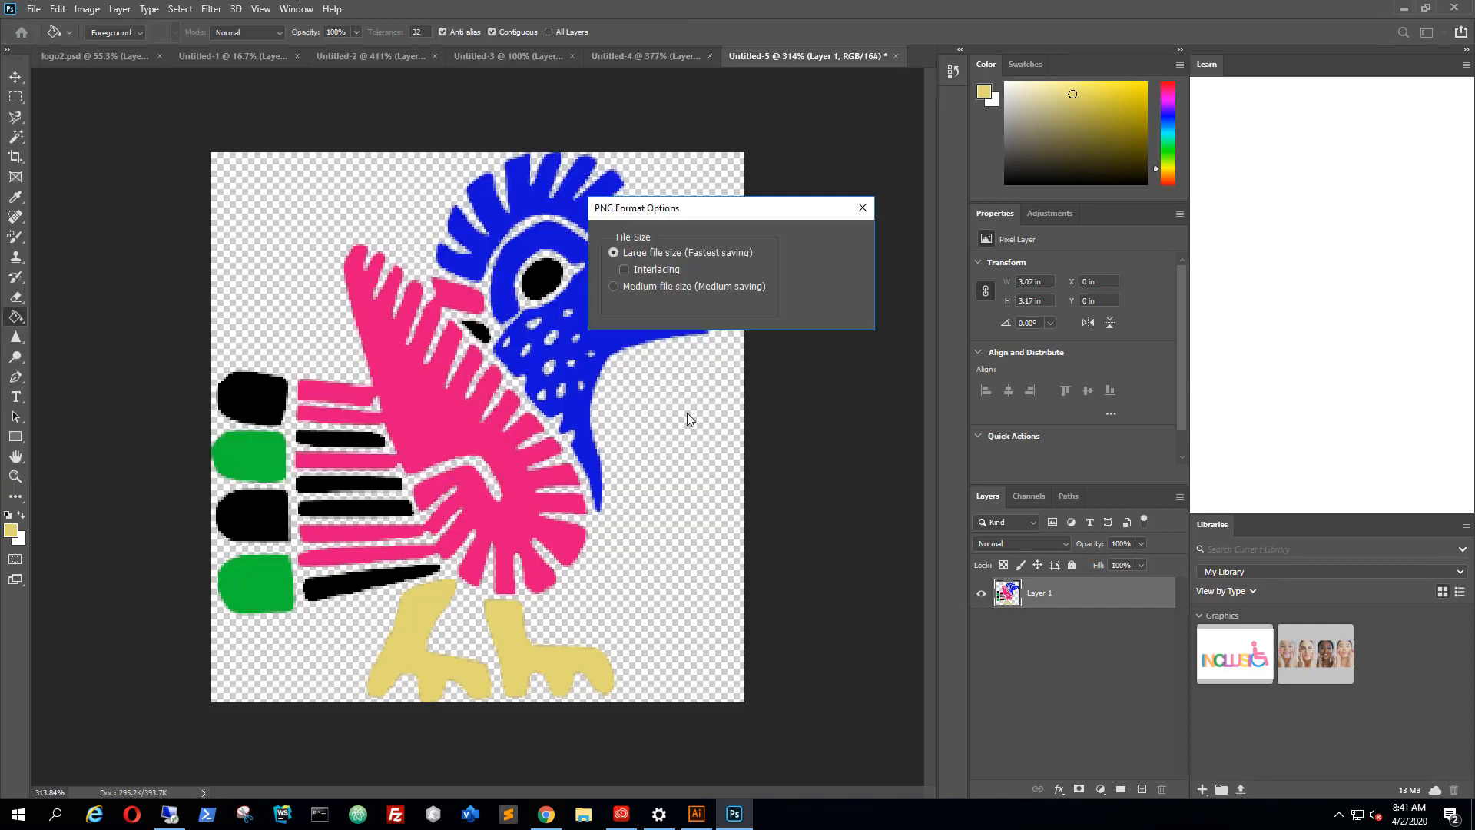
pyautogui.click(828, 242)
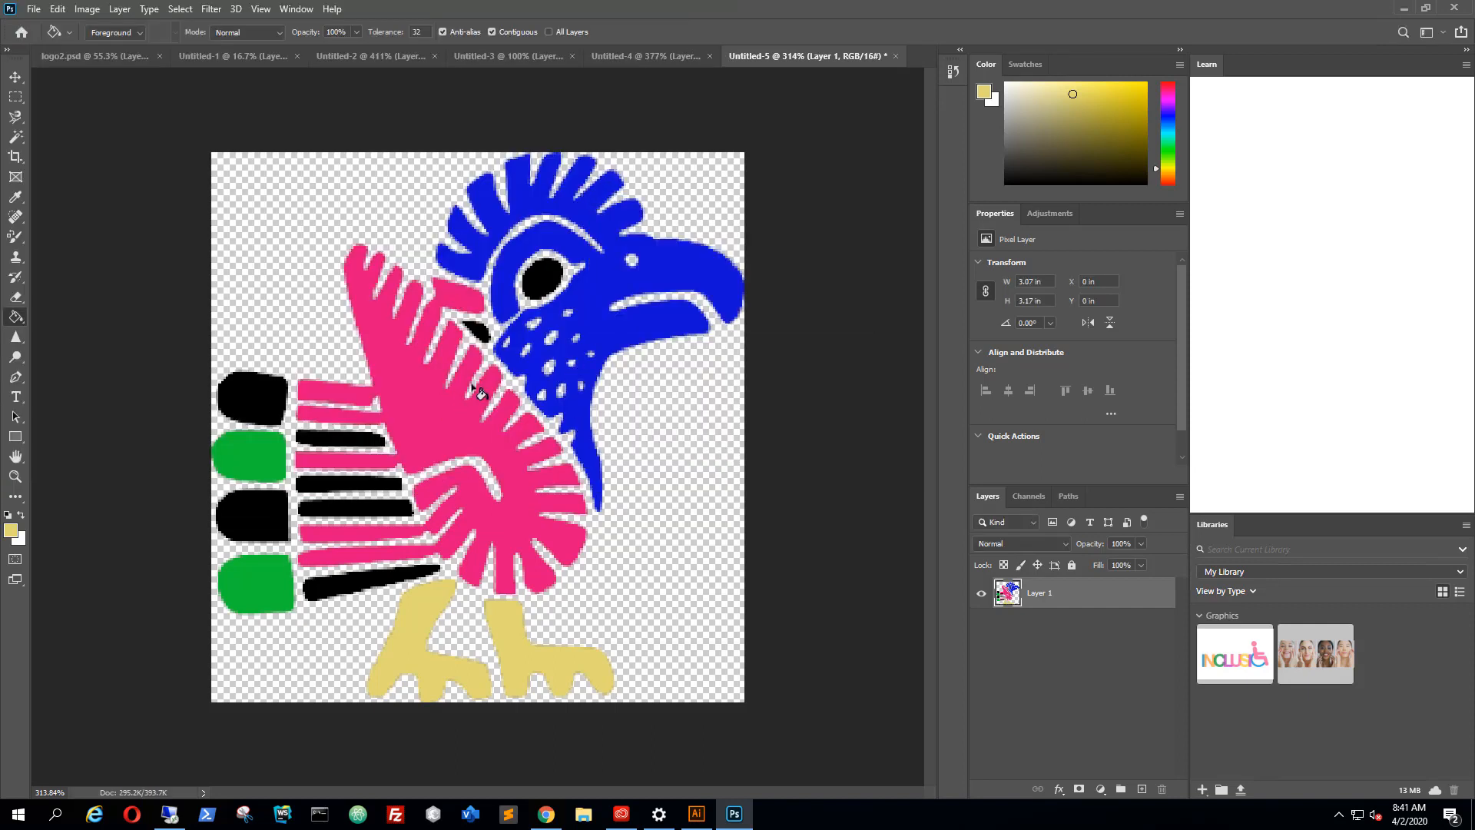